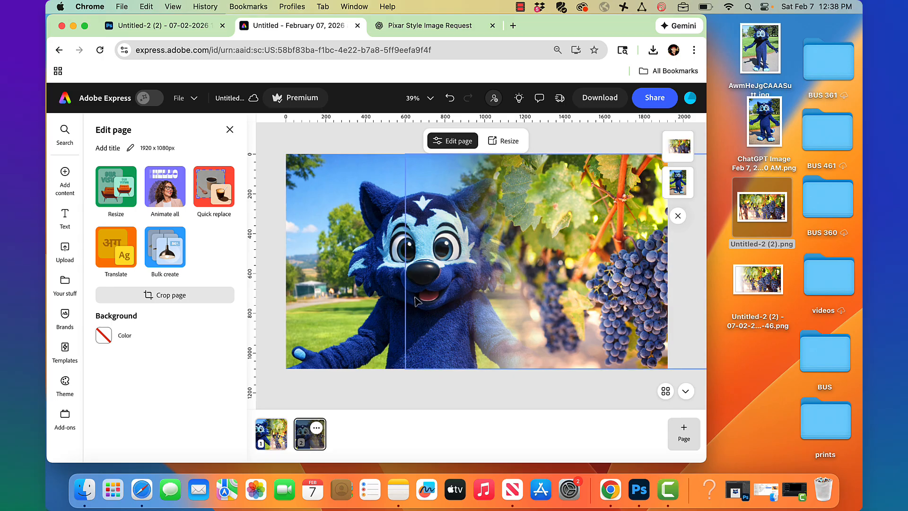
On page 1, set the opacity of the blue mascot image layer to 0%.
click(280, 441)
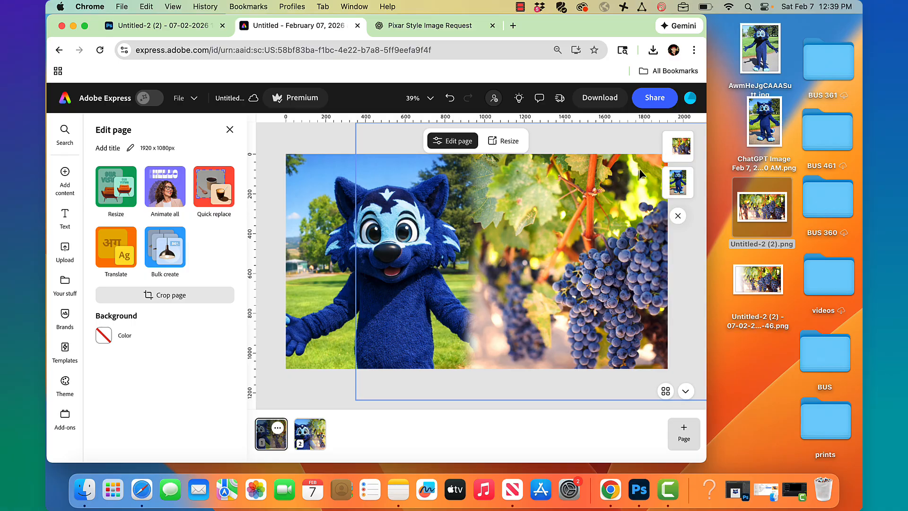
click(677, 182)
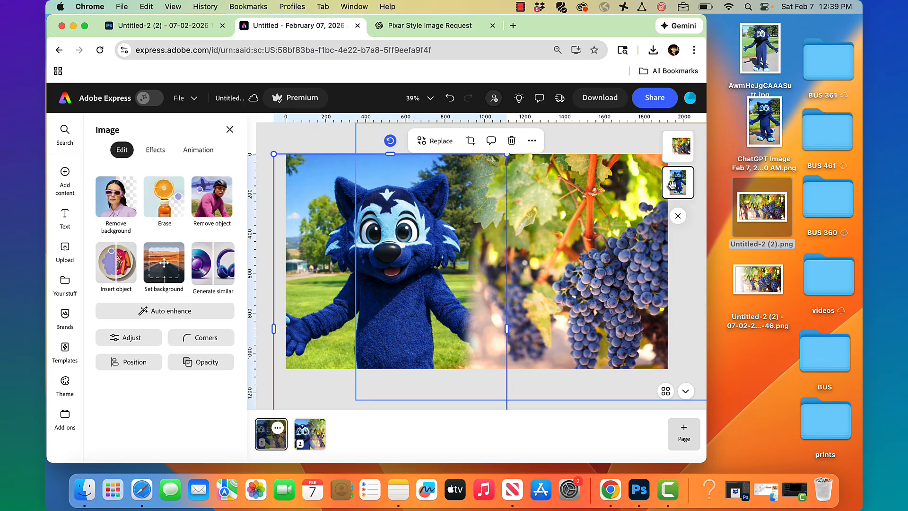
click(201, 361)
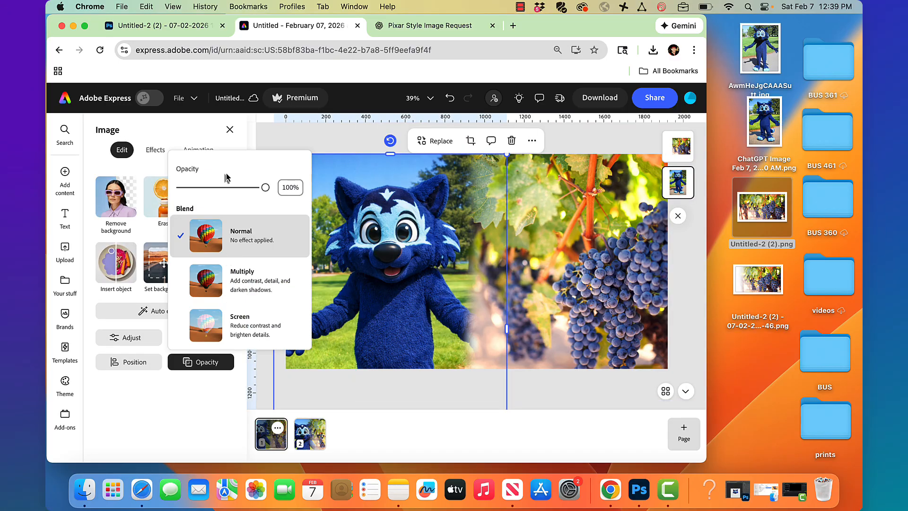
drag(266, 187, 137, 197)
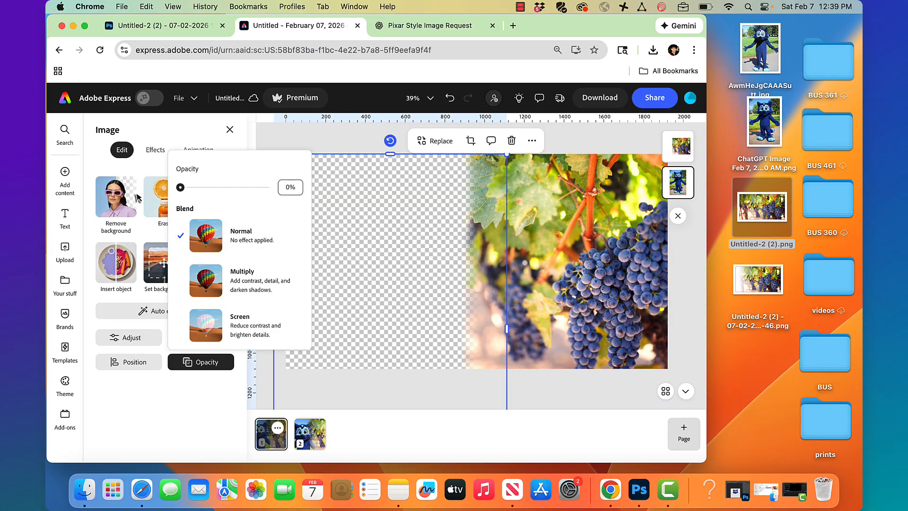
click(299, 136)
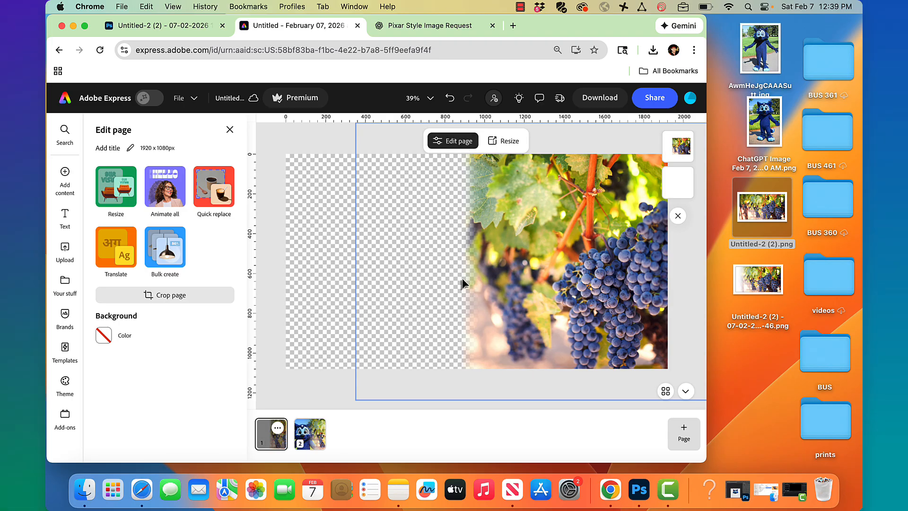
On page 2, set the opacity of the blue mascot image layer to 0%.
click(316, 445)
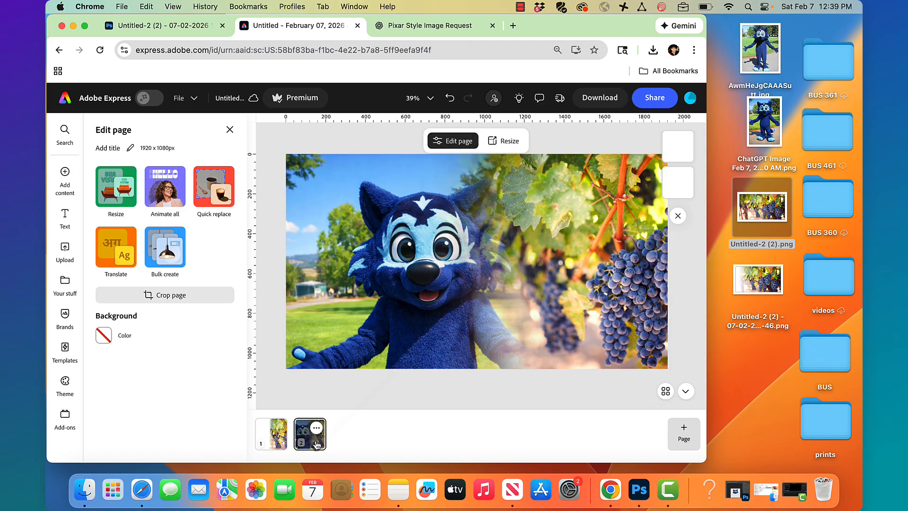
click(670, 191)
click(204, 361)
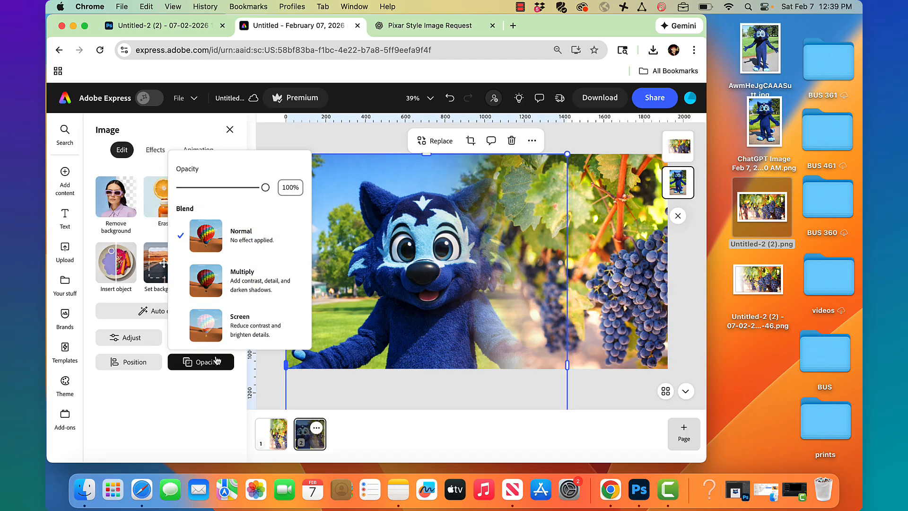
drag(266, 188, 180, 189)
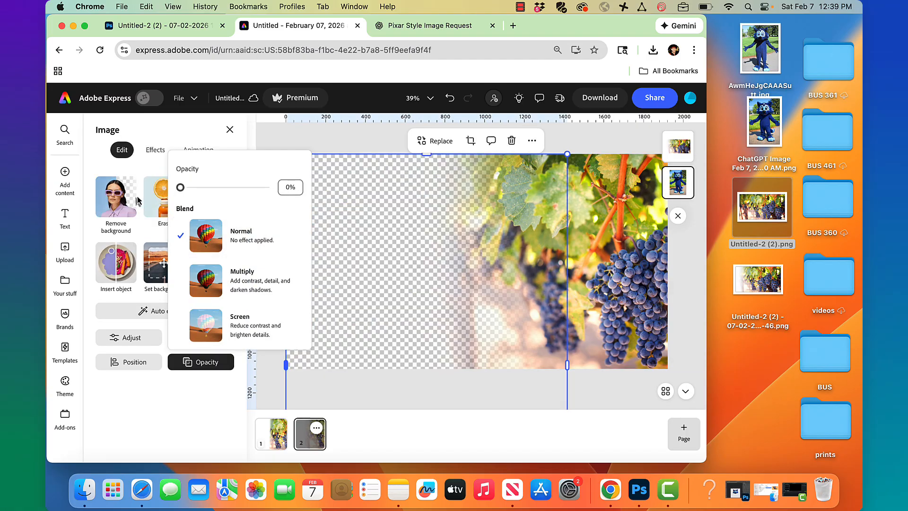
click(341, 143)
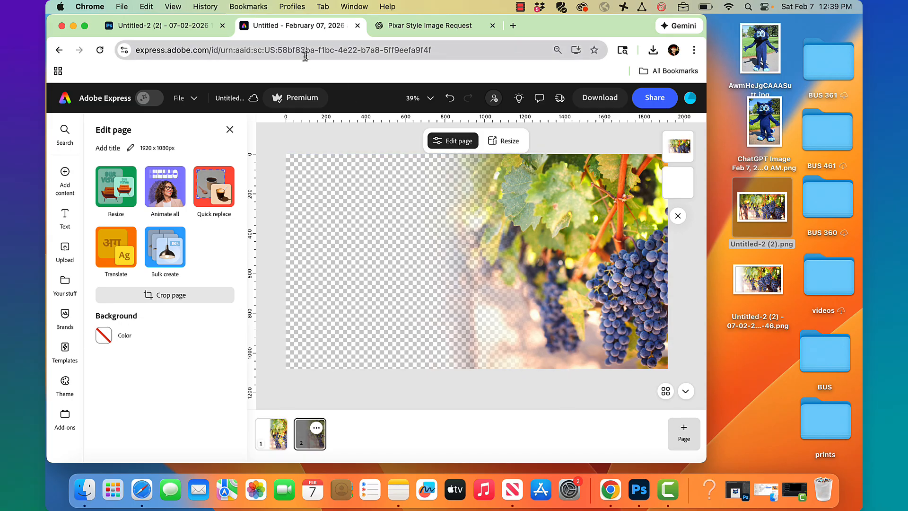
Switch to Photoshop to examine the masked edge of the vineyard image, and return to Adobe Express.
click(173, 29)
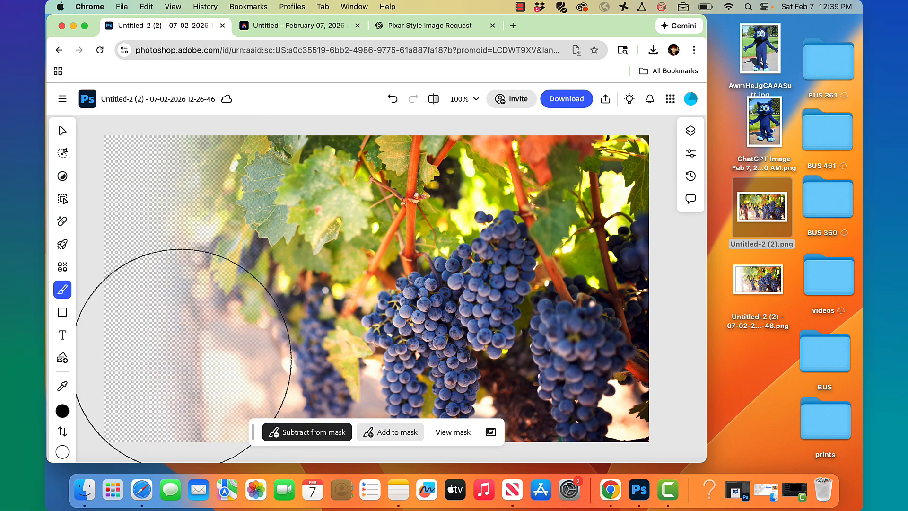
click(285, 33)
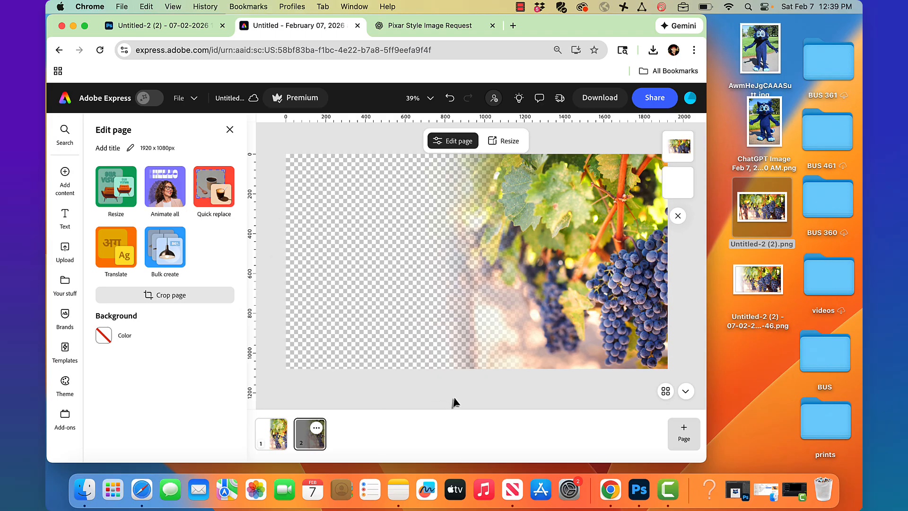
Create a new blank file in the Landscape 16:9 format from the Adobe Express home page.
click(68, 104)
click(68, 162)
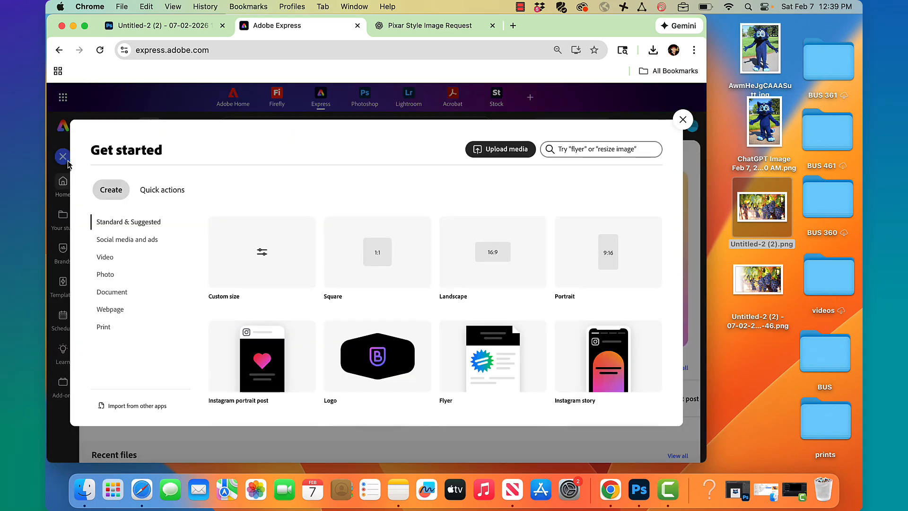
click(485, 238)
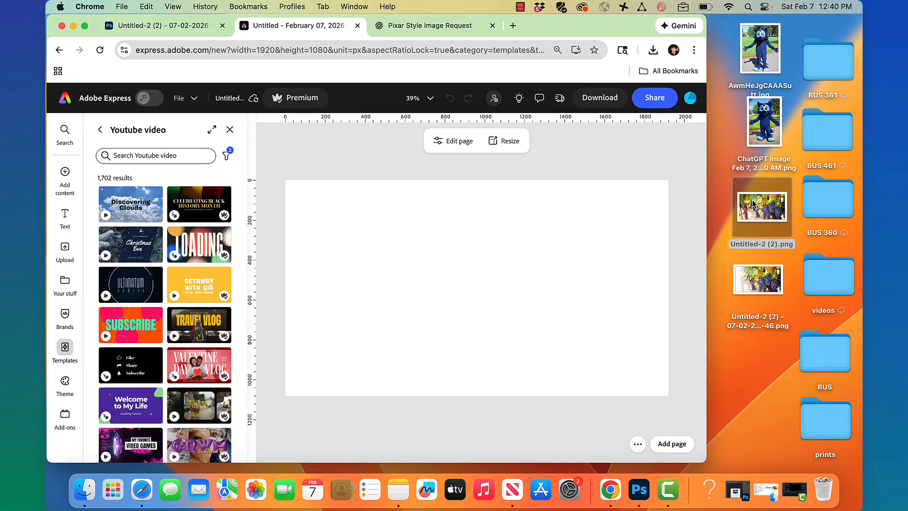
Add the ChatGPT mascot image from the desktop and enlarge it to about 1140 px wide, starting at the page's upper-left corner.
drag(769, 100, 440, 217)
drag(448, 301, 354, 239)
drag(393, 341, 533, 507)
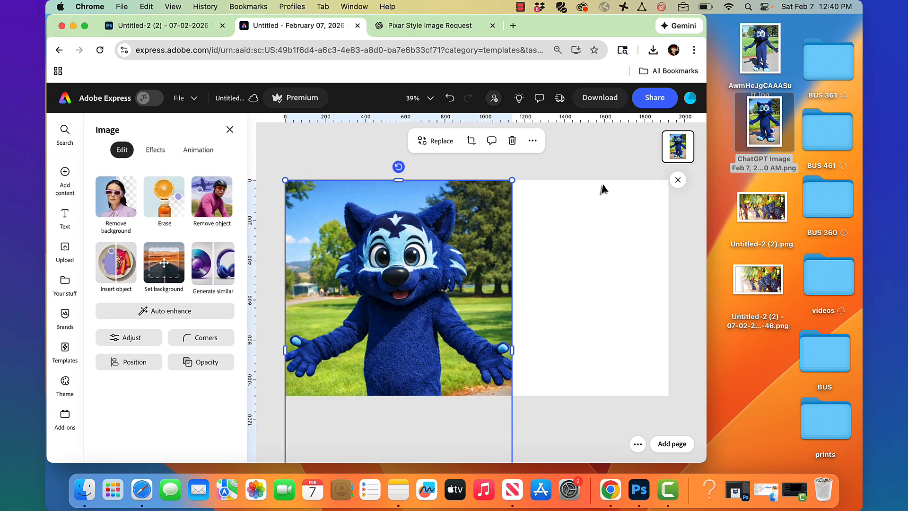
click(599, 159)
Search the stock photos for "vineyard" and add the photo of grape clusters with sunlit leaves to the page.
mouse_move(70, 174)
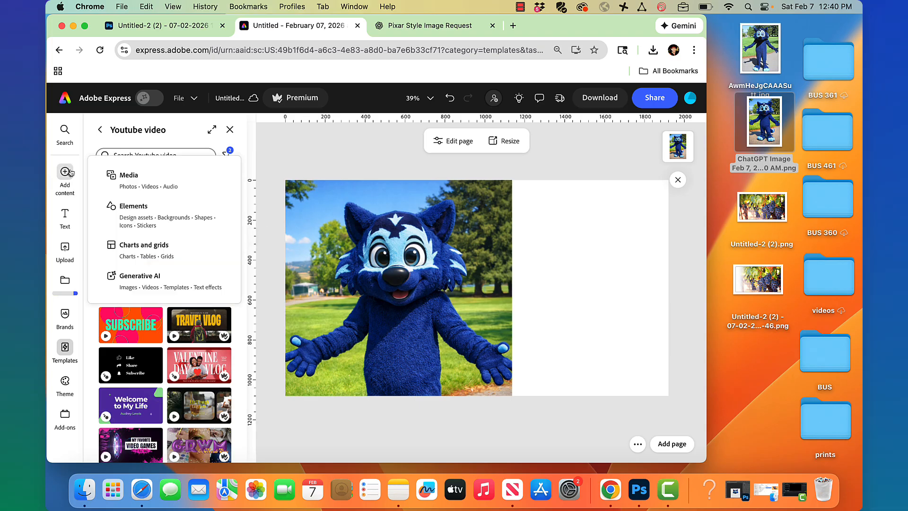
click(129, 176)
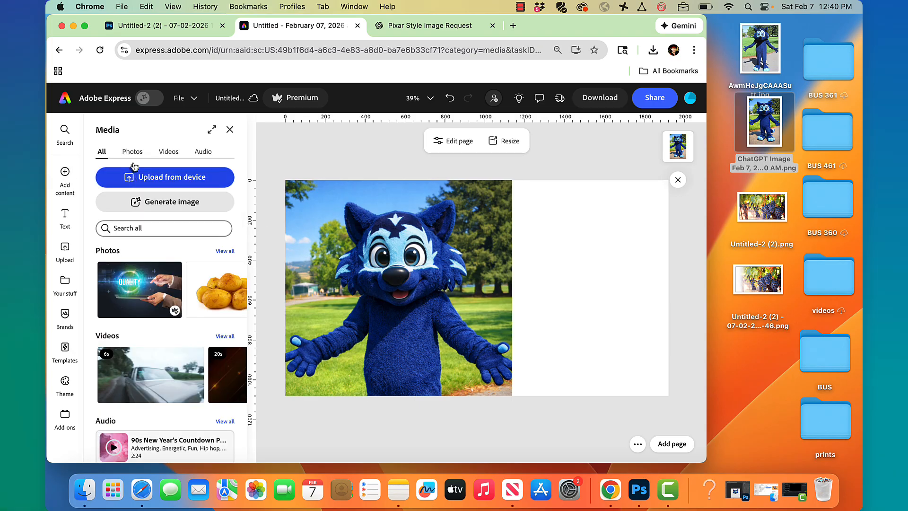
click(132, 151)
click(140, 226)
text(v)
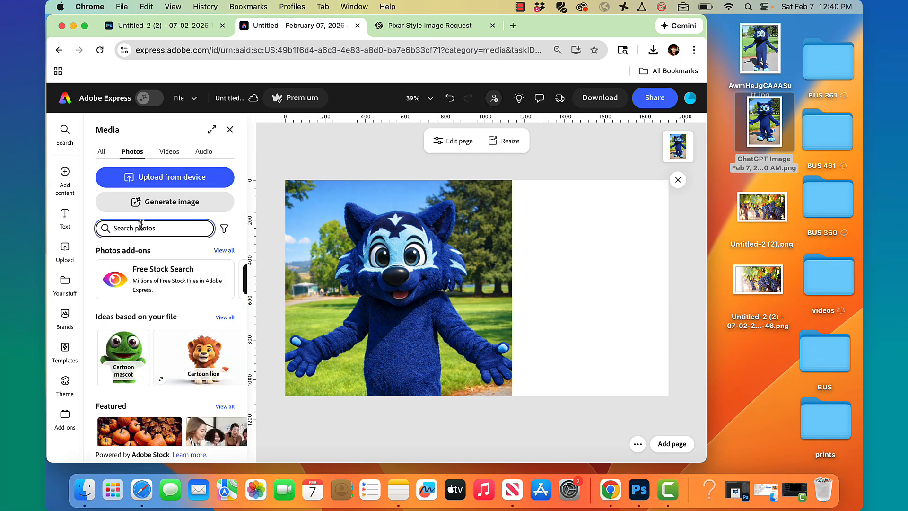
text(ineyard)
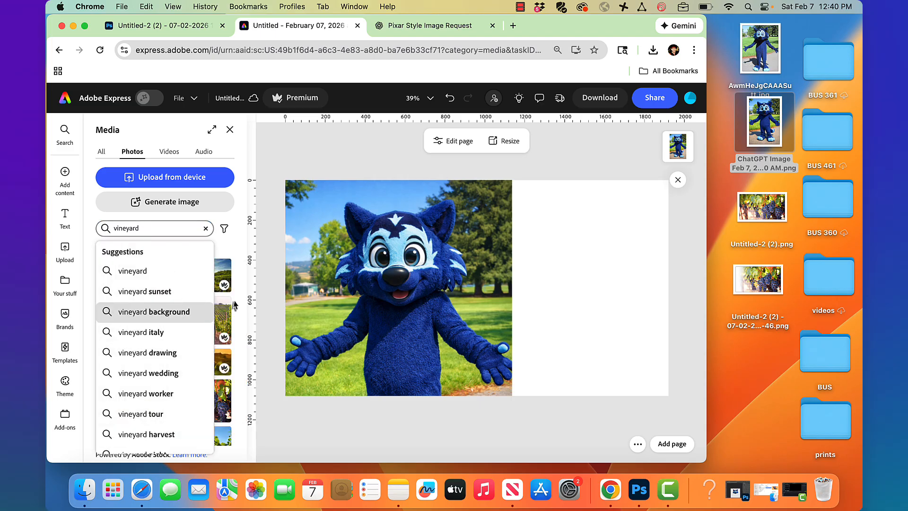
click(244, 304)
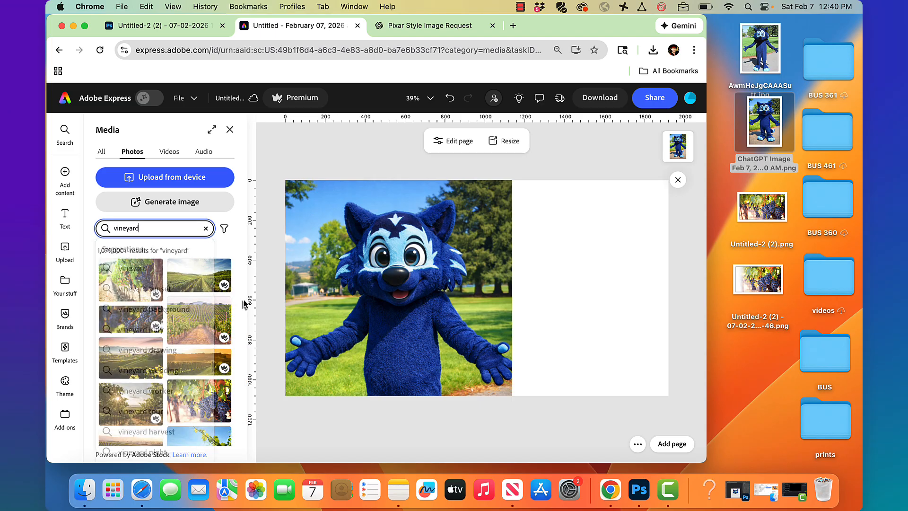
click(224, 406)
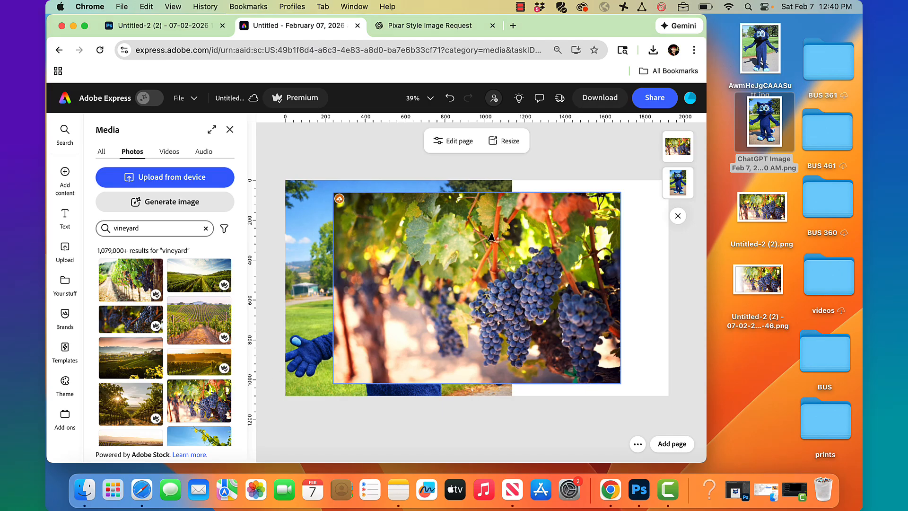
Align the vineyard photo with the page's upper-right corner and enlarge it to the full page height.
drag(501, 230, 540, 220)
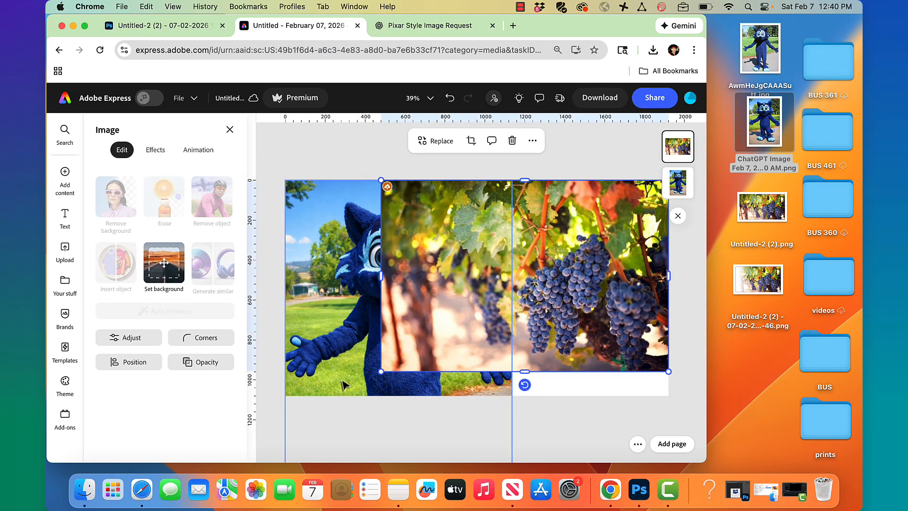
drag(381, 371, 349, 414)
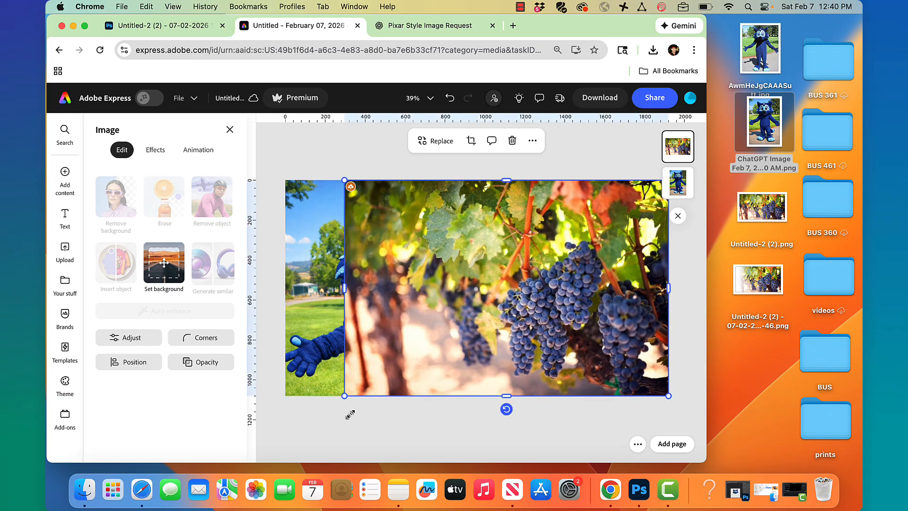
click(359, 159)
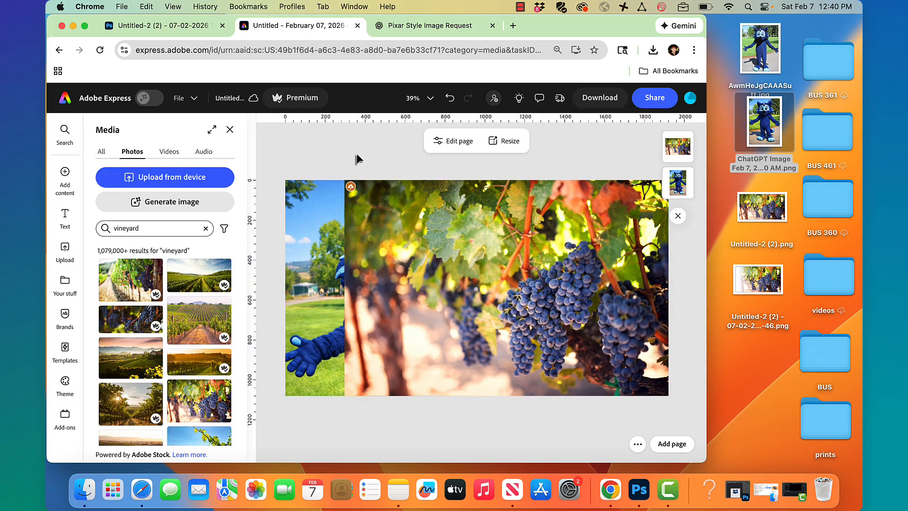
Erase the vineyard photo's left edge with a circle brush of size 200 and hardness 1, and apply the erasure.
click(437, 234)
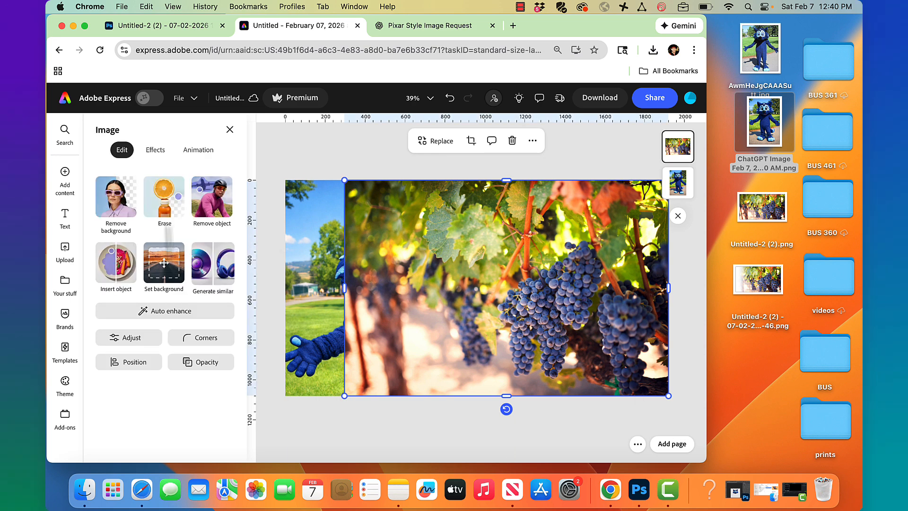
click(163, 200)
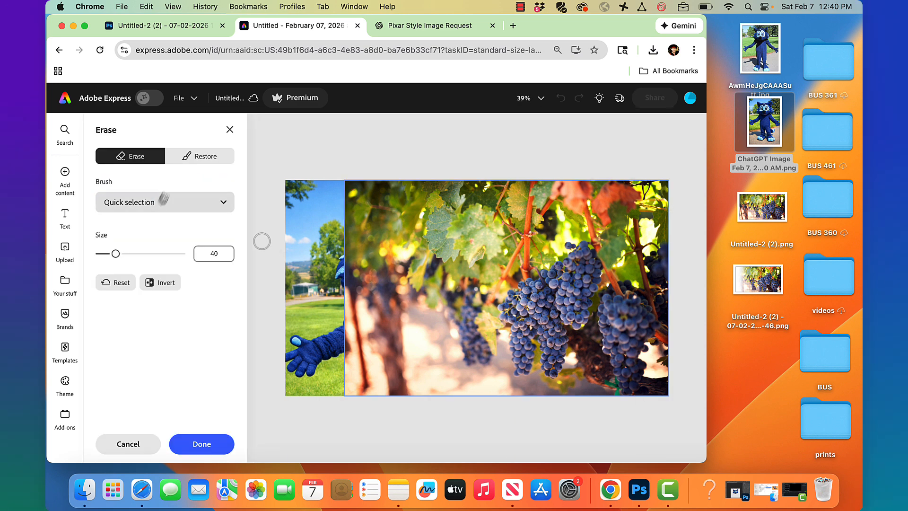
click(168, 204)
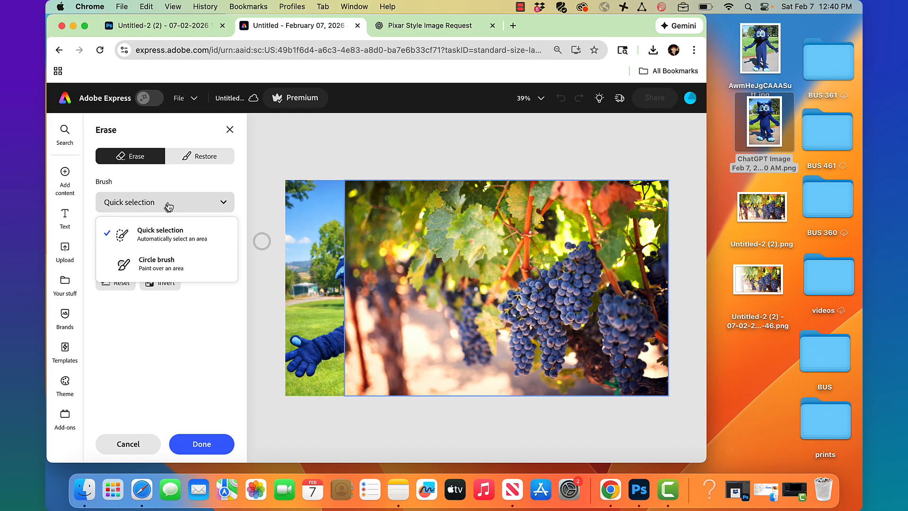
click(156, 271)
drag(116, 254, 211, 256)
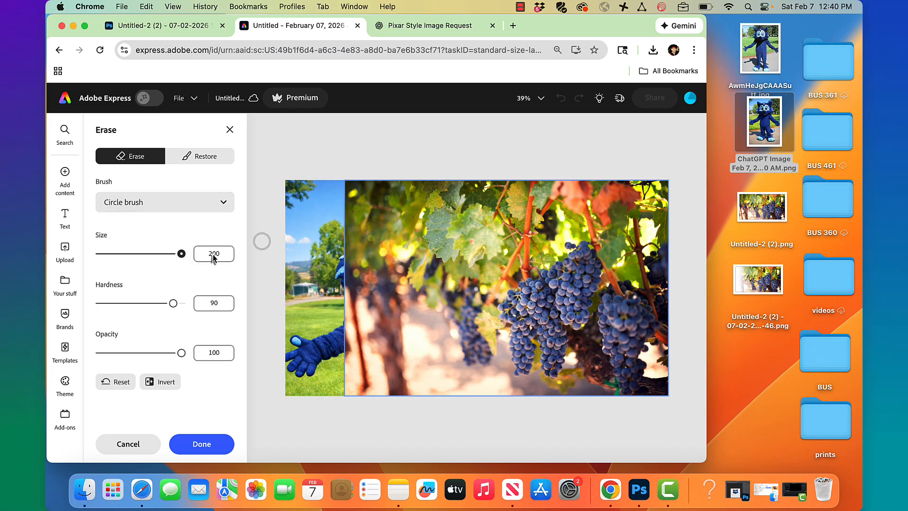
double_click(212, 254)
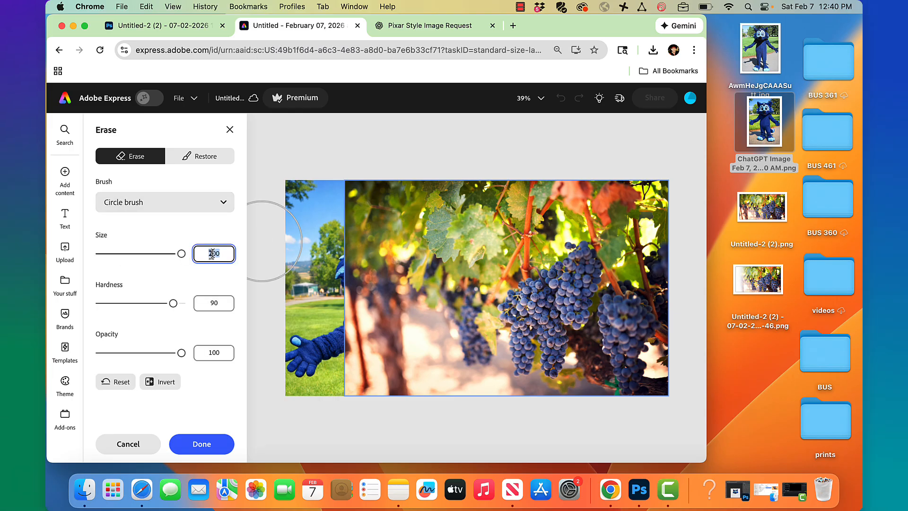
text(300)
key(Tab)
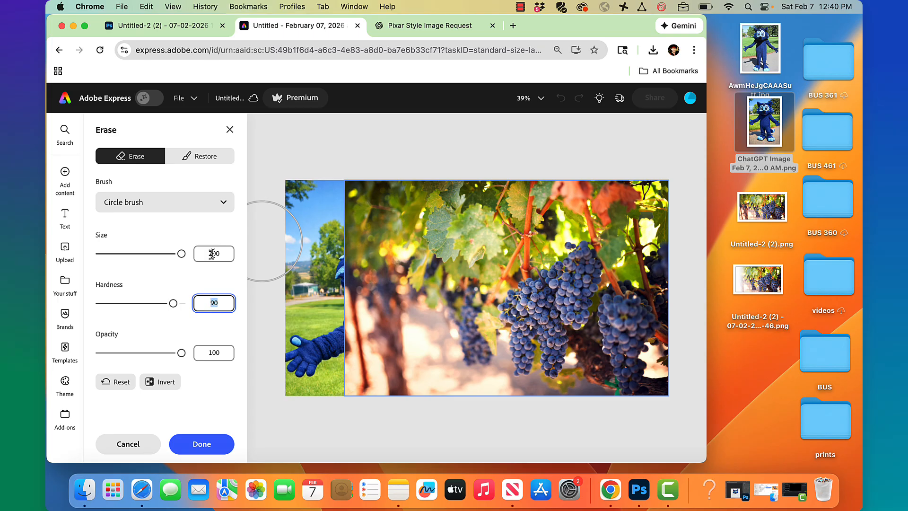
drag(173, 303, 74, 305)
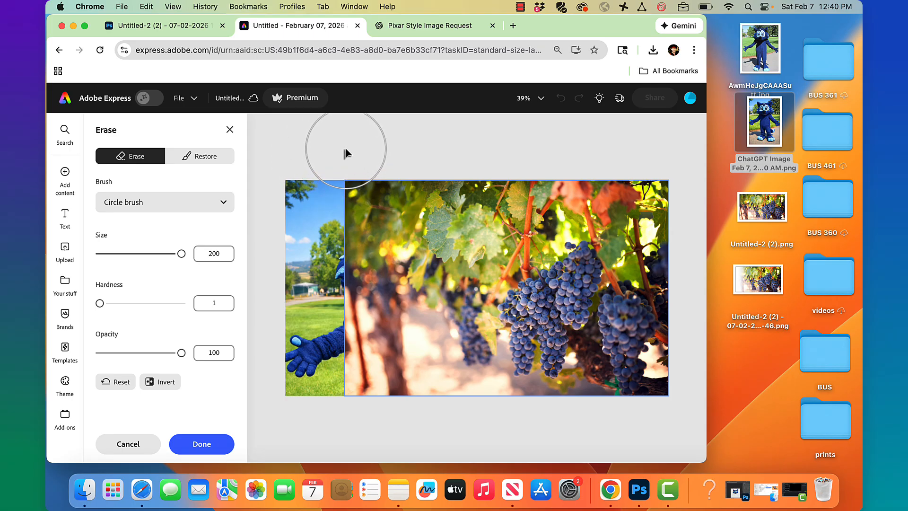
drag(345, 145, 342, 421)
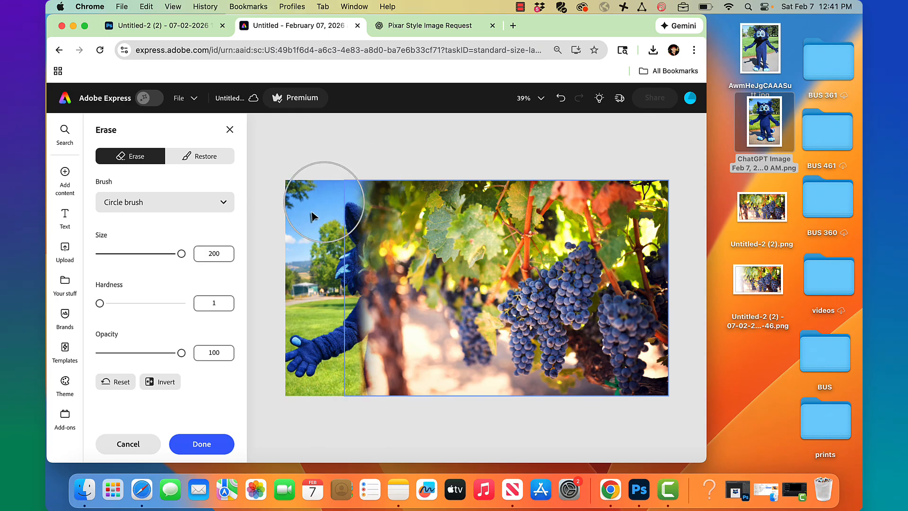
click(206, 442)
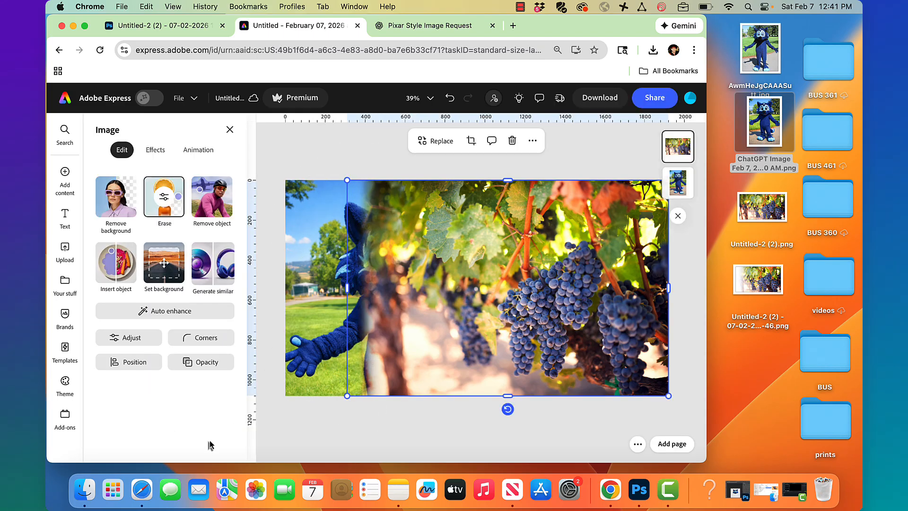
Set the opacity of the mascot image behind the softened vineyard photo to 0% in the new file.
click(673, 187)
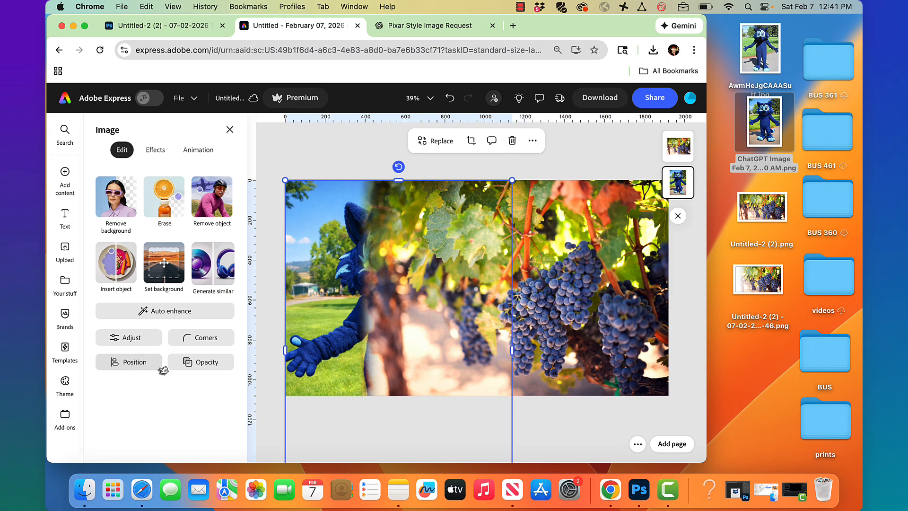
click(198, 362)
drag(267, 192, 177, 188)
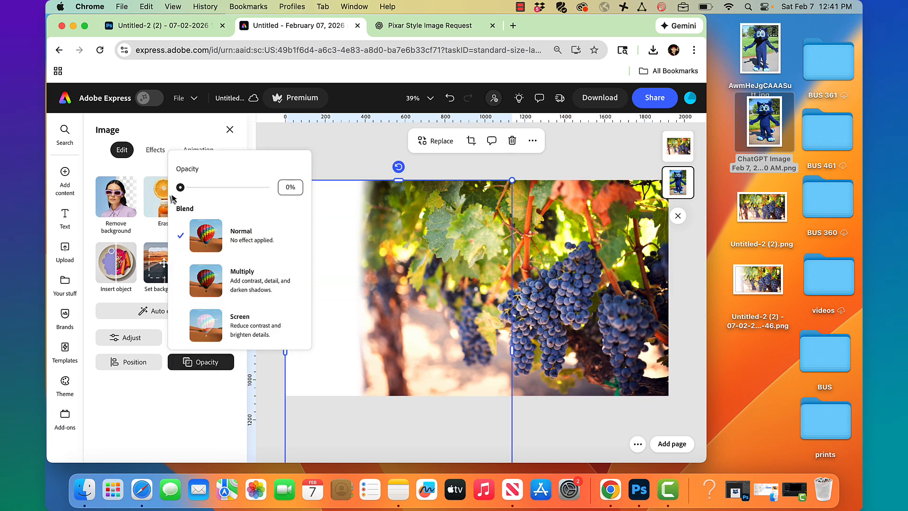
click(342, 147)
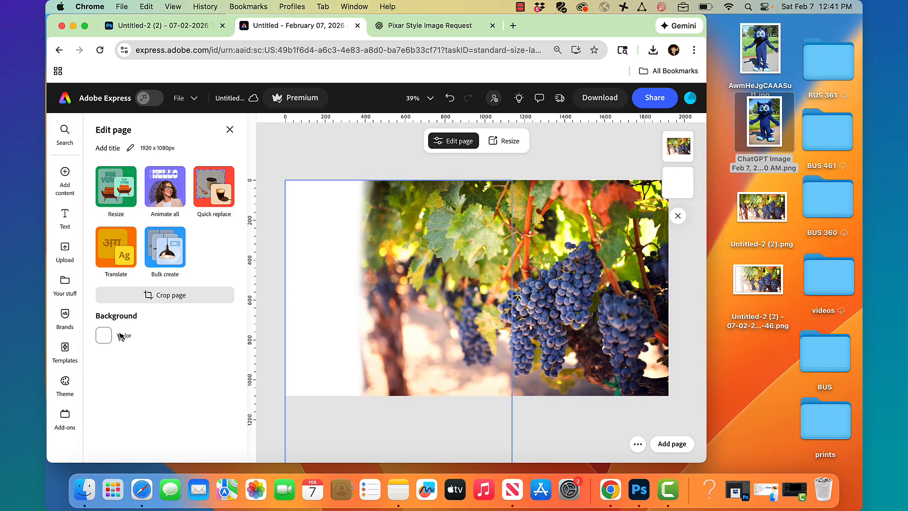
Make the page background transparent and inspect the vineyard photo's faded edge up close.
click(103, 336)
click(140, 314)
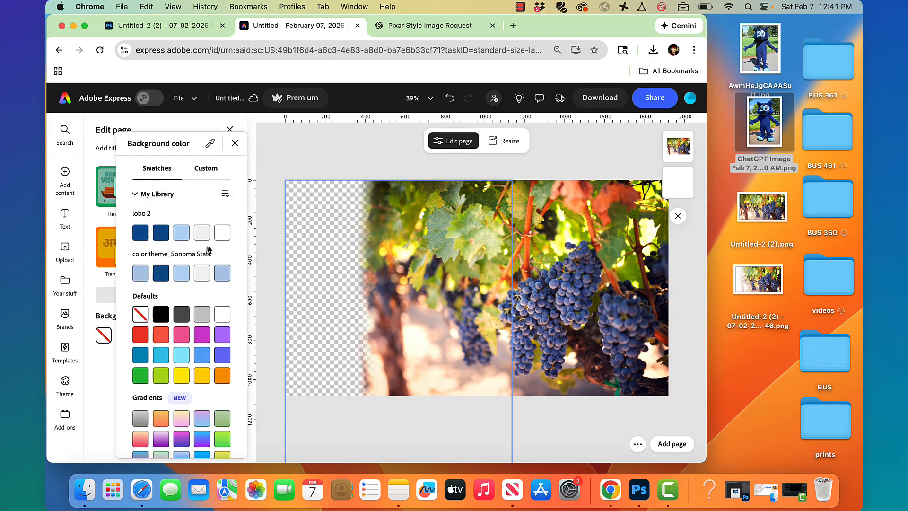
click(338, 142)
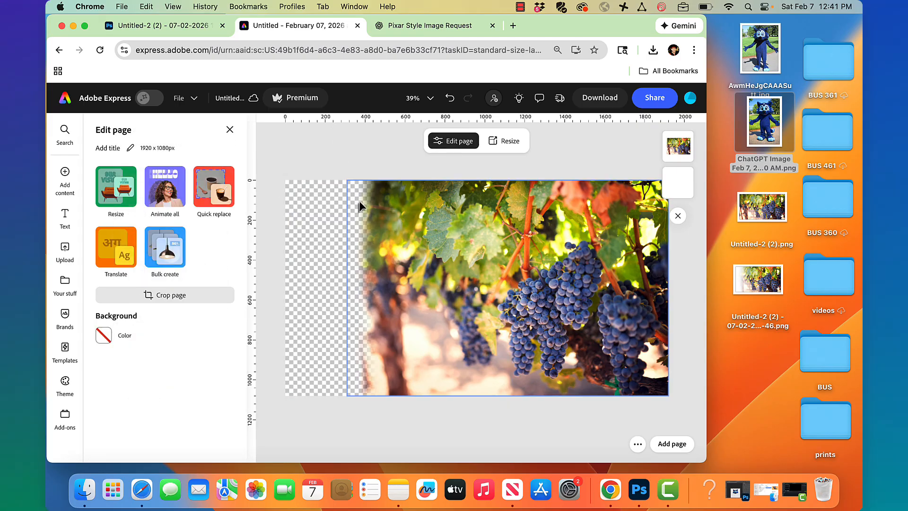
key(super+equal)
key(super+equal)
scroll(360, 201, left, 5)
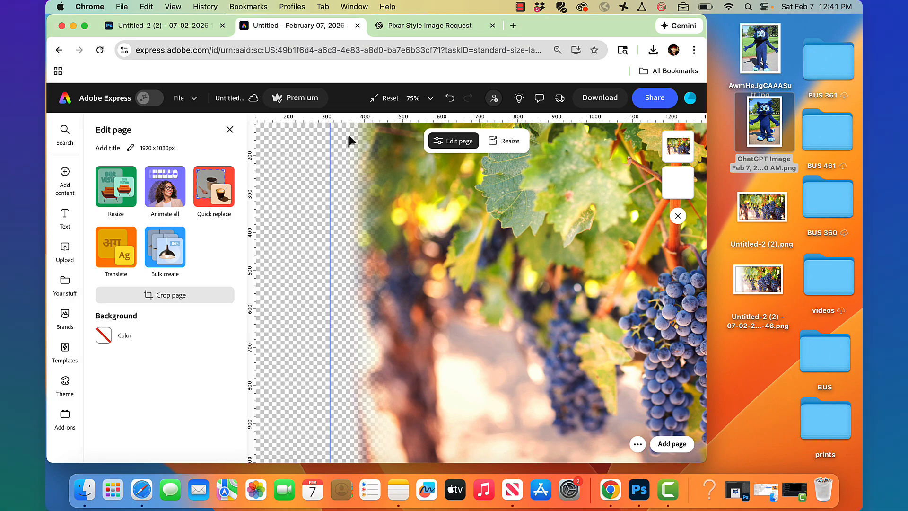
key(super+0)
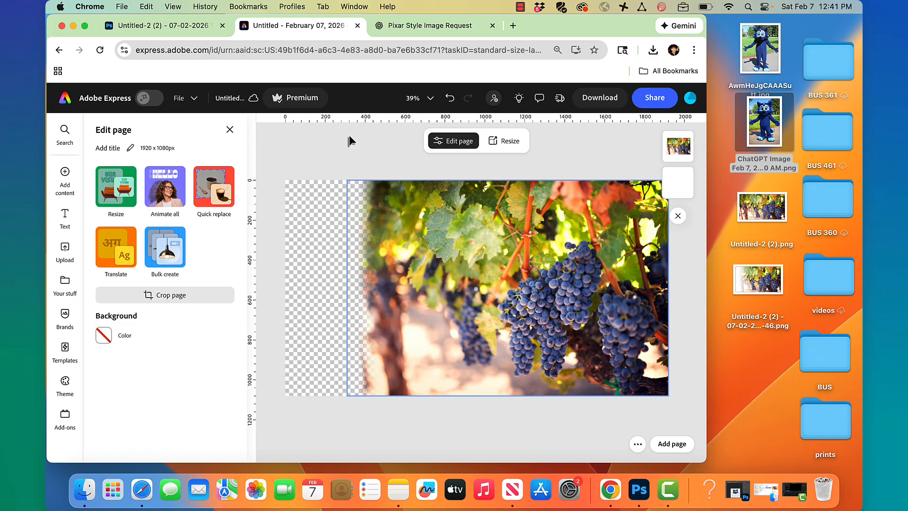
click(553, 241)
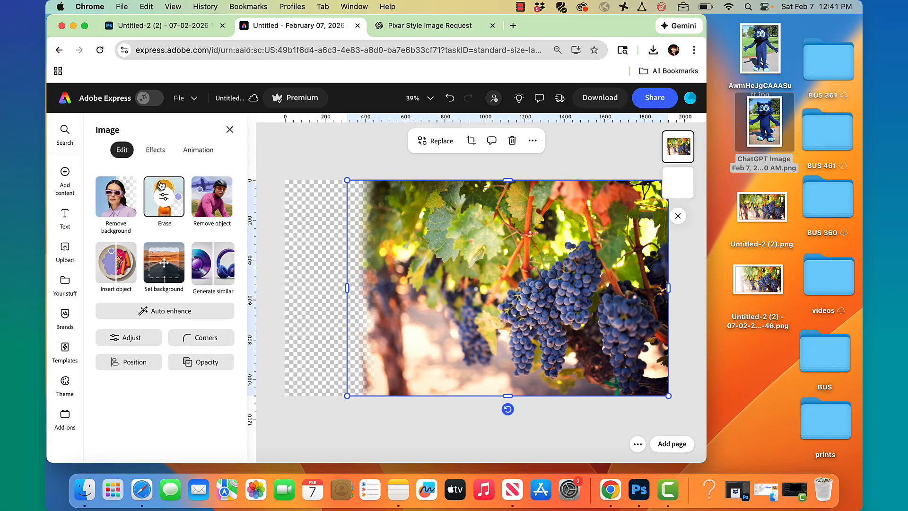
click(165, 200)
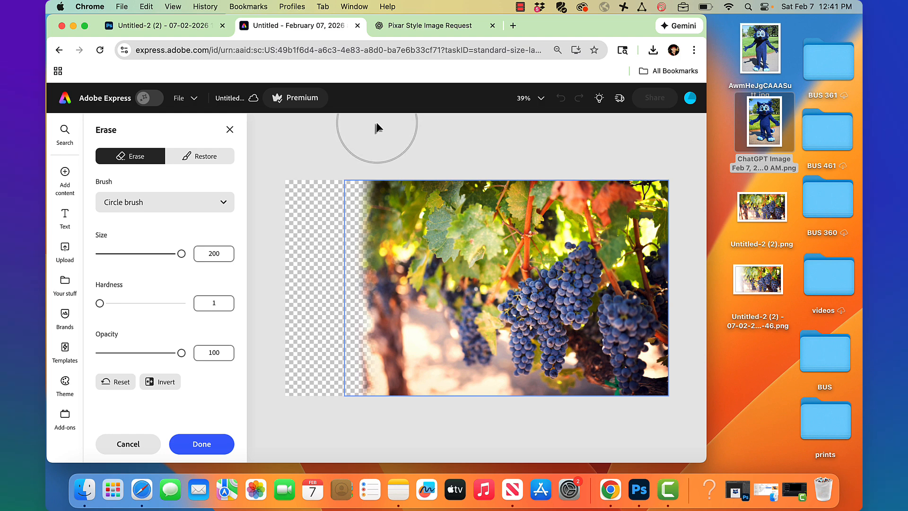
click(149, 446)
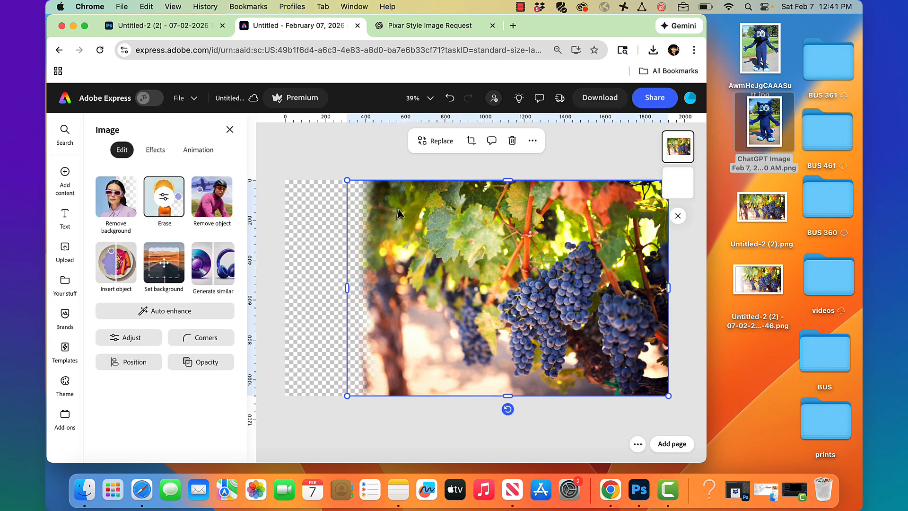
Set the mascot image's opacity back to 100%.
click(200, 362)
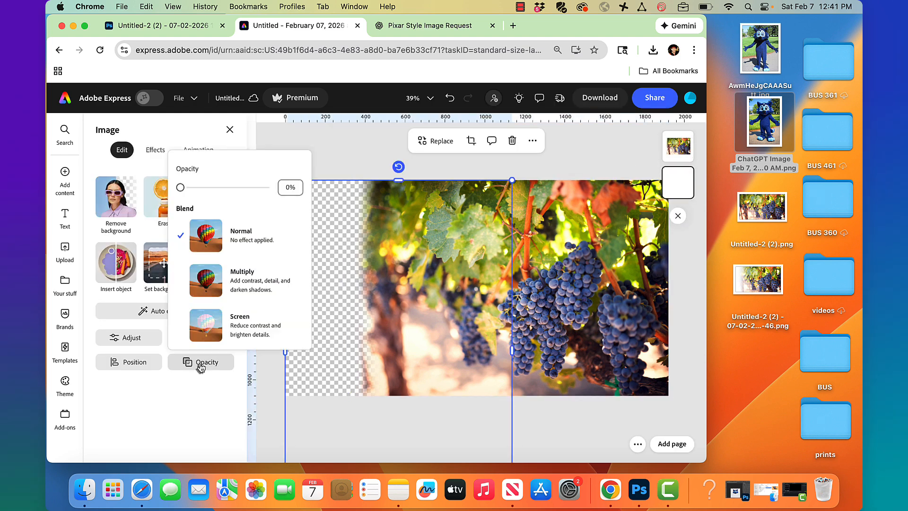
drag(181, 187, 266, 187)
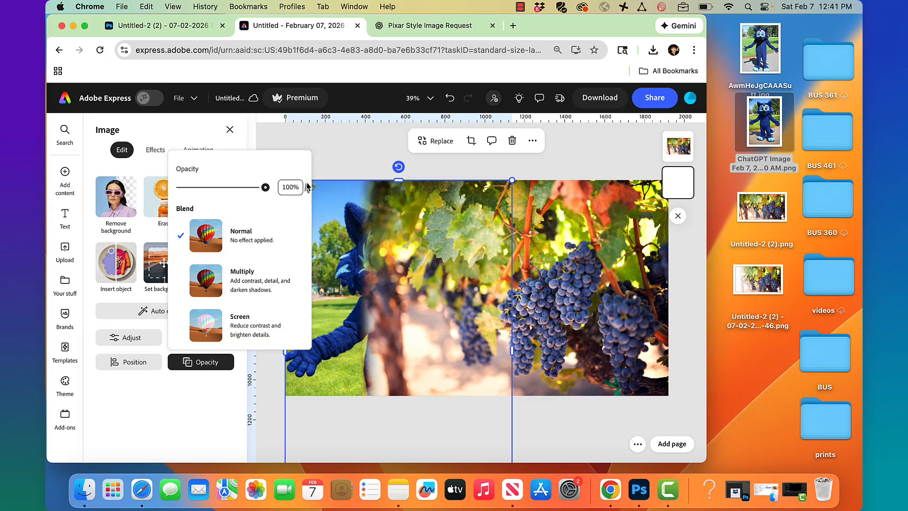
click(367, 133)
Erase more of the vineyard photo's left side over the mascot with the size 200, hardness 1 circle brush, and apply the erasure.
click(384, 232)
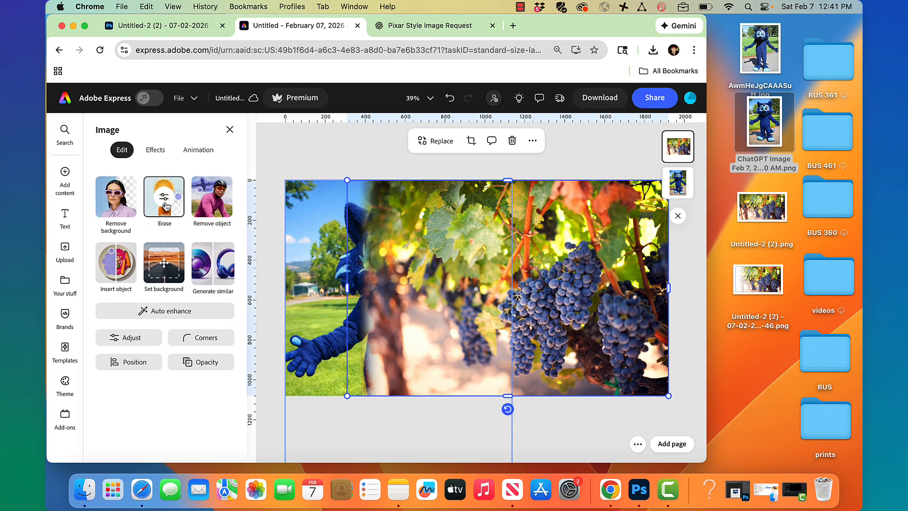
click(165, 206)
mouse_move(365, 156)
mouse_down()
mouse_move(369, 393)
mouse_move(385, 334)
mouse_move(396, 141)
mouse_move(420, 439)
mouse_move(424, 146)
mouse_move(474, 140)
mouse_move(410, 256)
mouse_move(513, 171)
mouse_move(460, 229)
mouse_move(412, 342)
mouse_move(450, 196)
mouse_move(361, 418)
mouse_move(424, 154)
mouse_move(366, 249)
mouse_move(352, 192)
mouse_move(344, 216)
mouse_move(350, 265)
mouse_move(389, 346)
mouse_move(480, 469)
mouse_move(441, 449)
mouse_move(410, 412)
mouse_move(408, 341)
mouse_move(462, 172)
mouse_move(449, 195)
mouse_up()
key(super+z)
drag(405, 354, 399, 411)
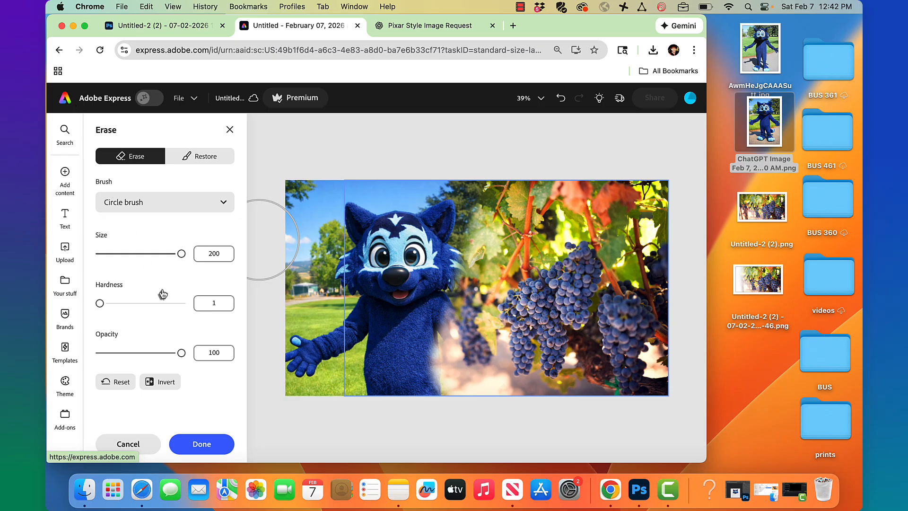
click(212, 446)
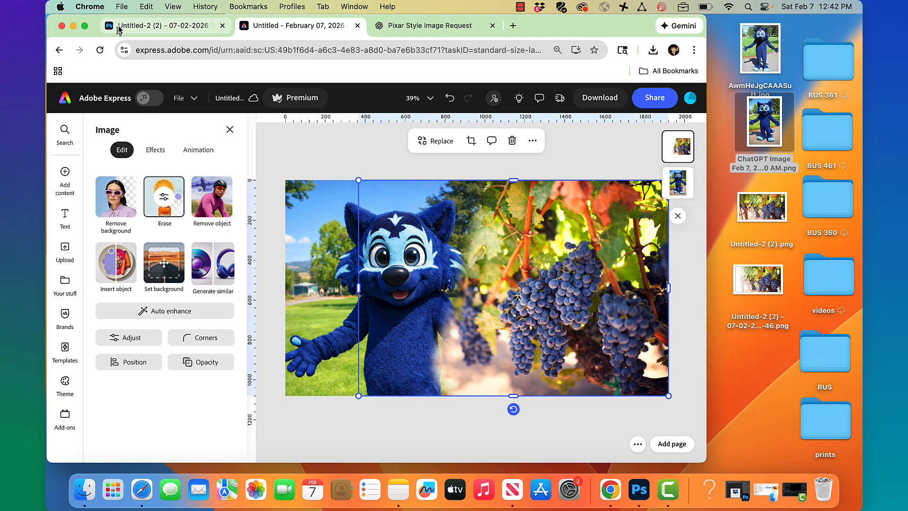
Leave the design for the Express home page and switch to Photoshop on the web.
click(64, 105)
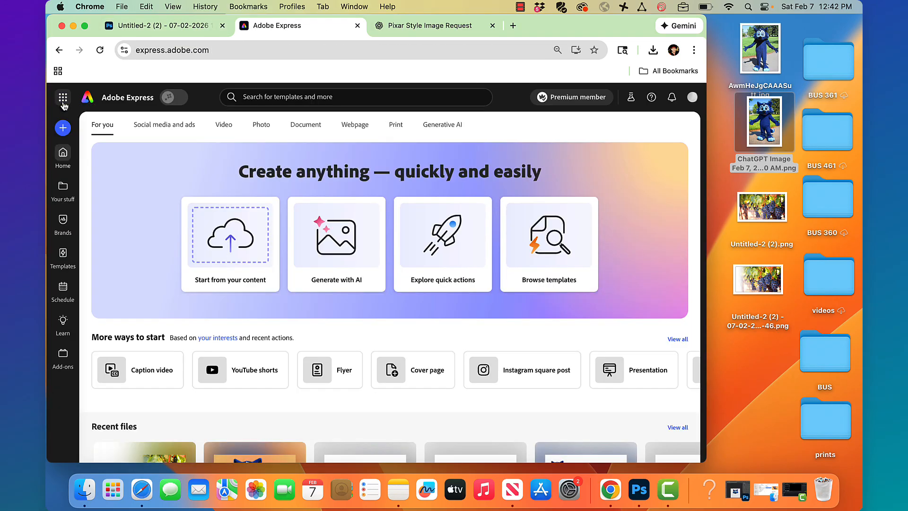
click(63, 102)
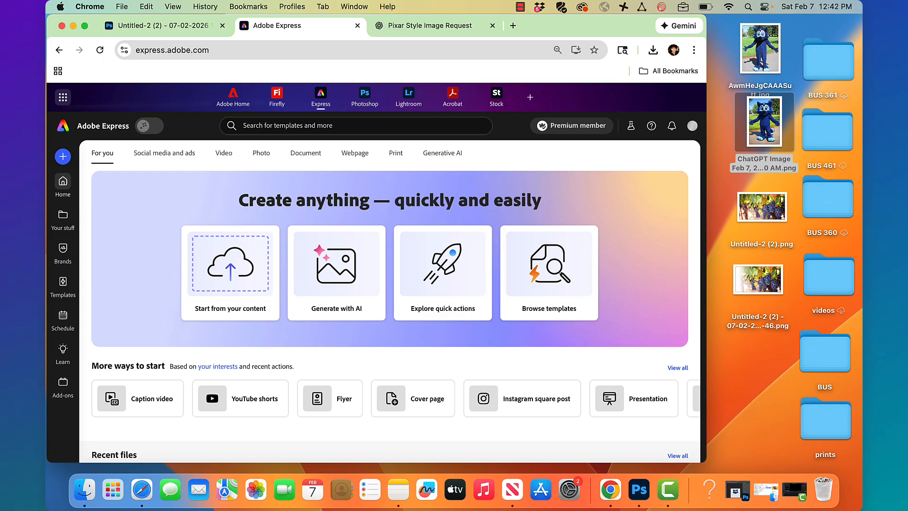
click(363, 100)
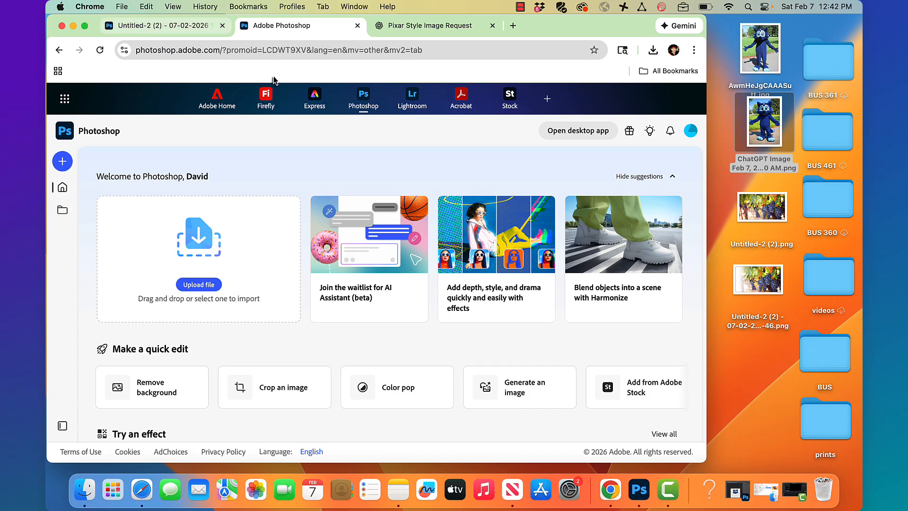
Open Adobe Express in a new browser tab and reopen the recent mascot-and-vineyard file.
right_click(318, 103)
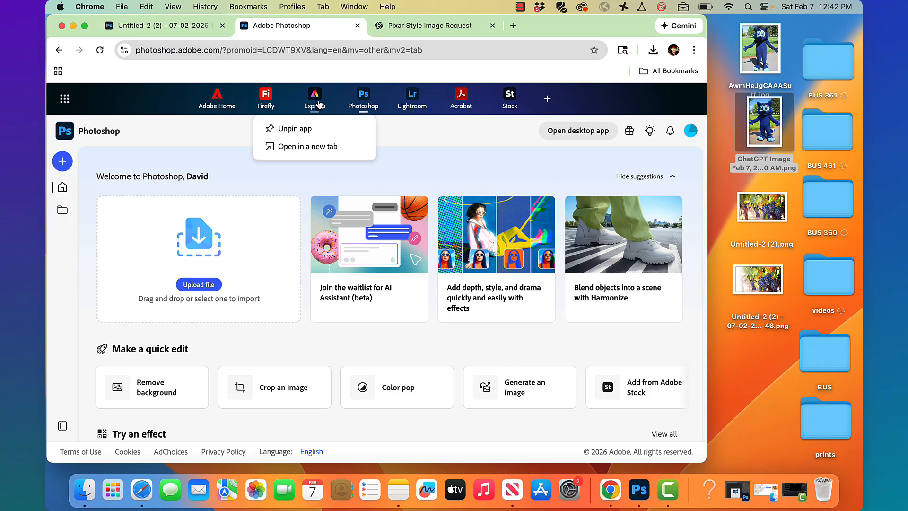
click(316, 146)
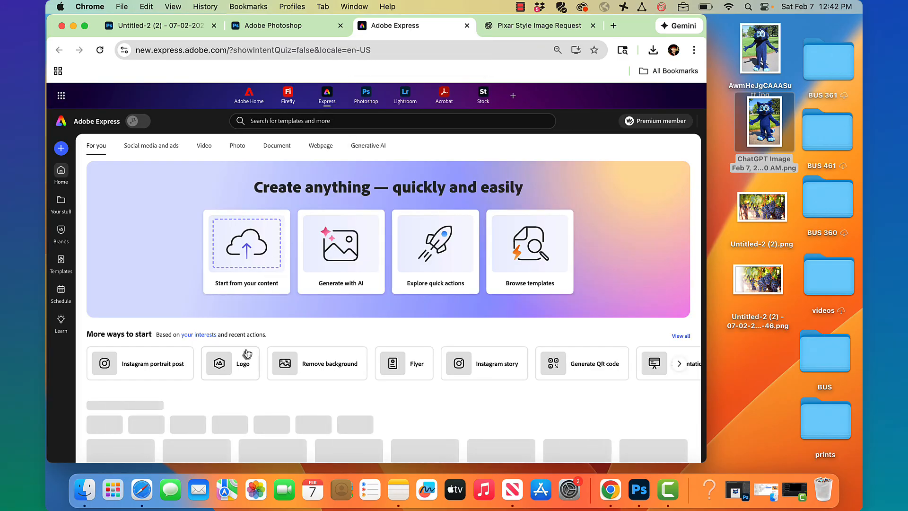
scroll(246, 353, down, 3)
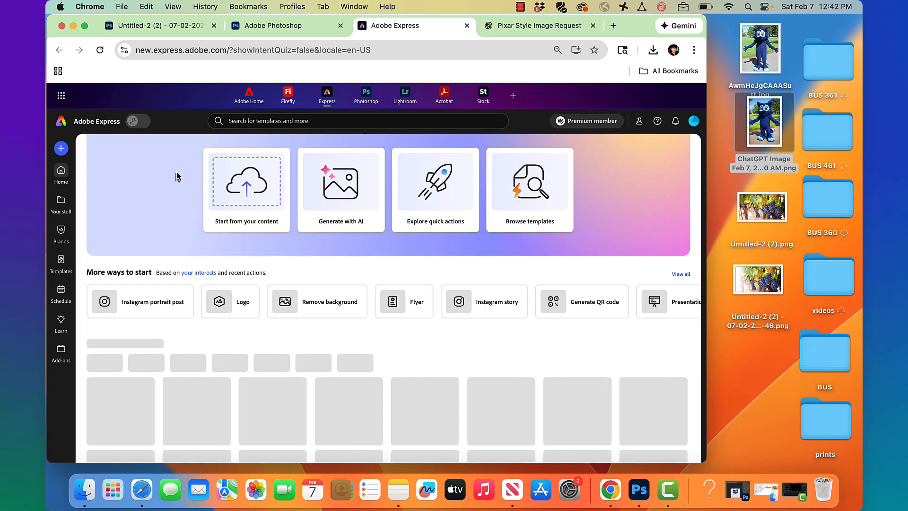
scroll(176, 175, down, 5)
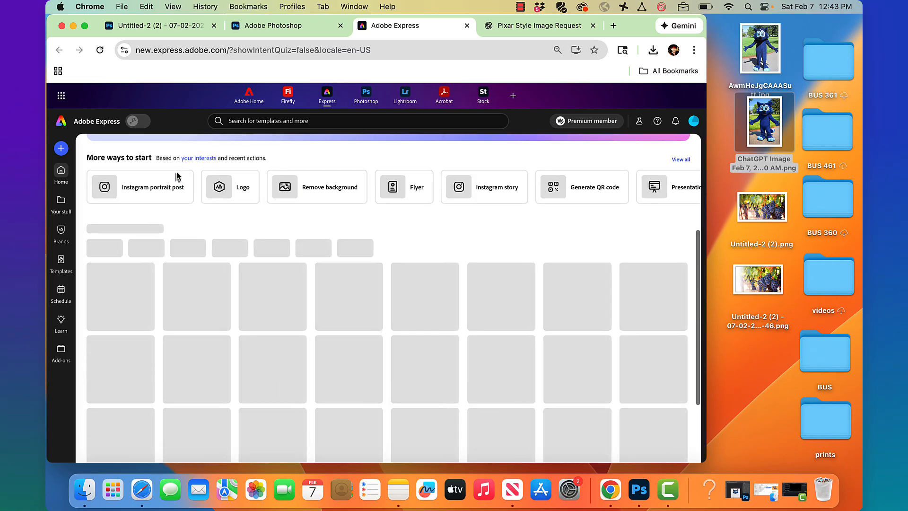
click(100, 49)
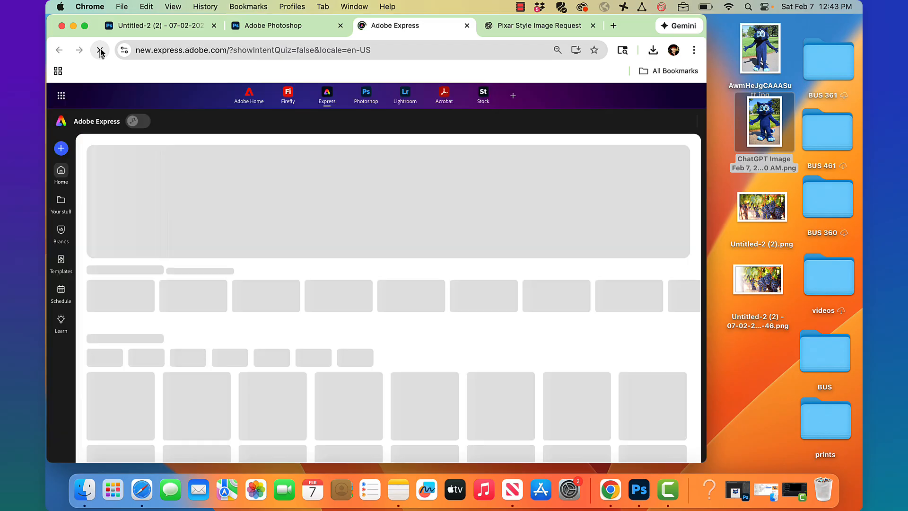
scroll(150, 248, down, 5)
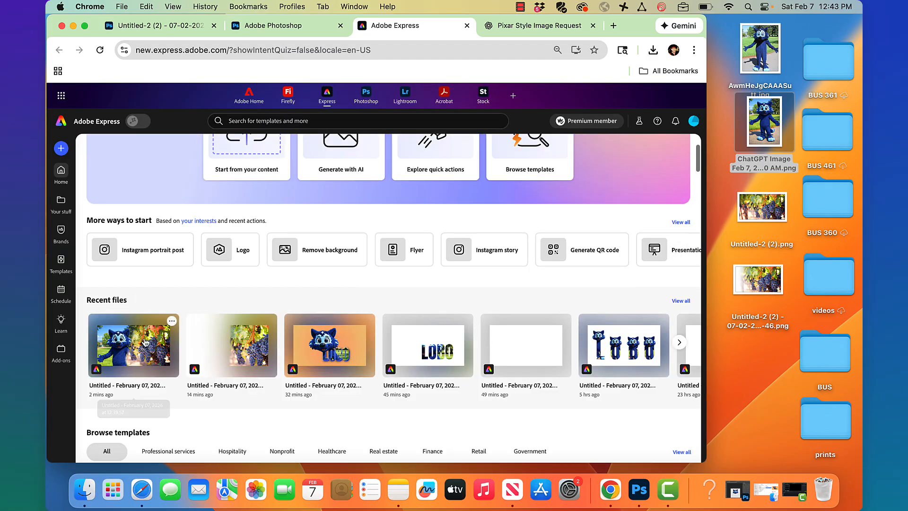
click(147, 356)
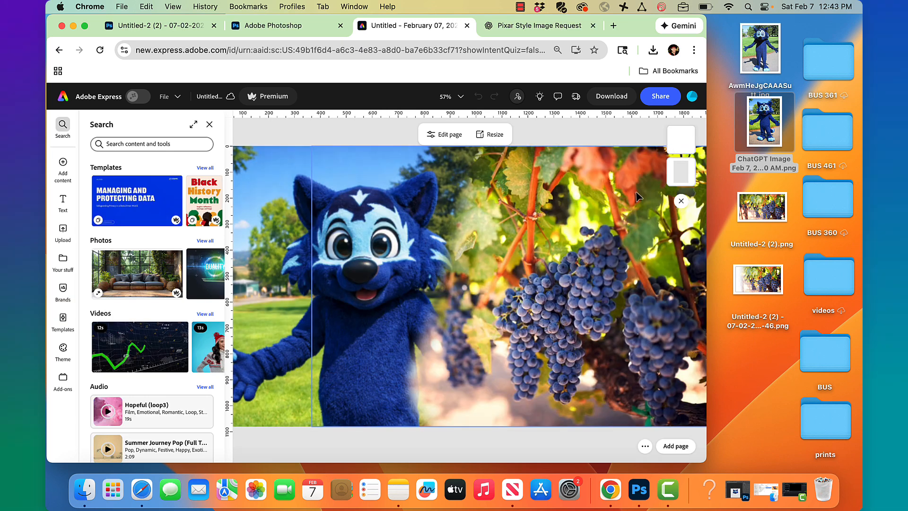
Add a new page of the same size and paste a copy of the first page's vineyard photo onto it.
mouse_move(683, 447)
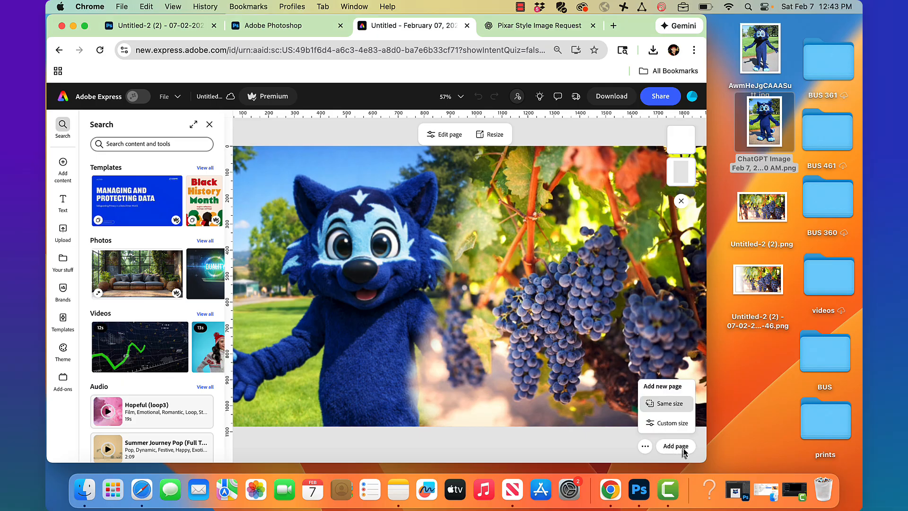
click(669, 403)
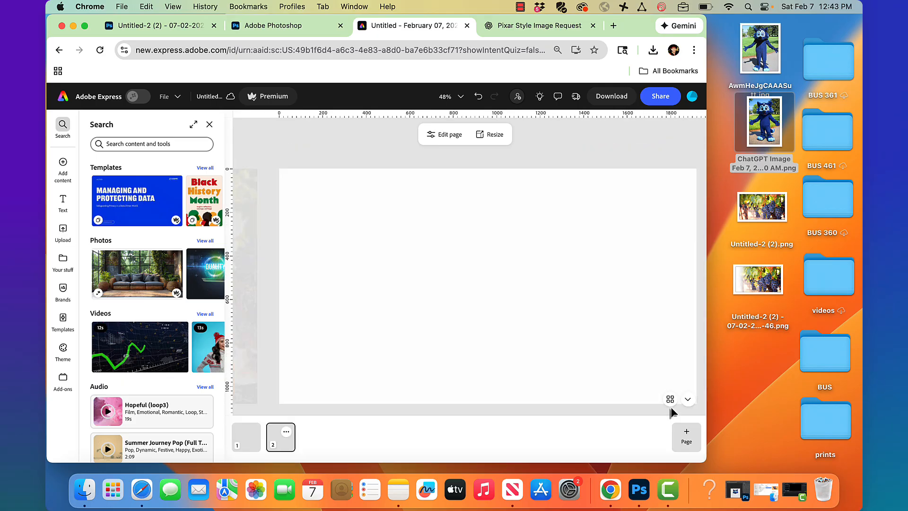
click(253, 449)
click(520, 235)
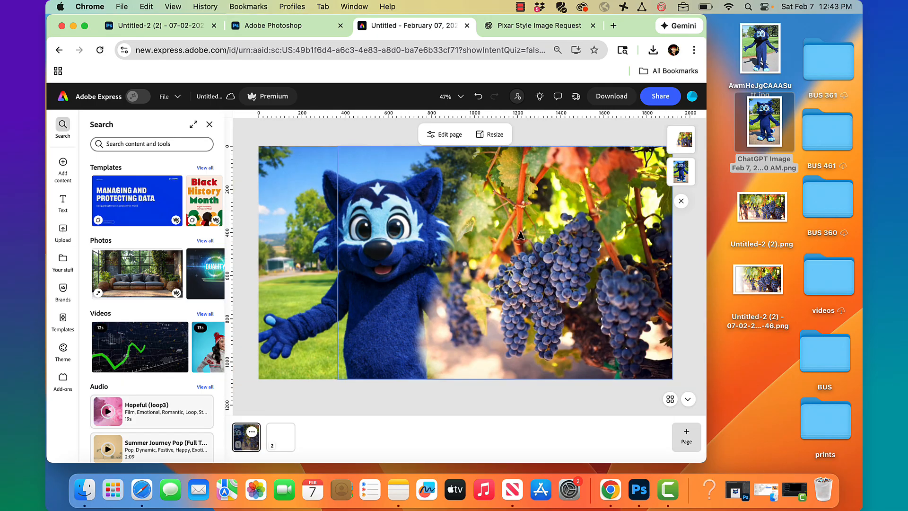
click(560, 228)
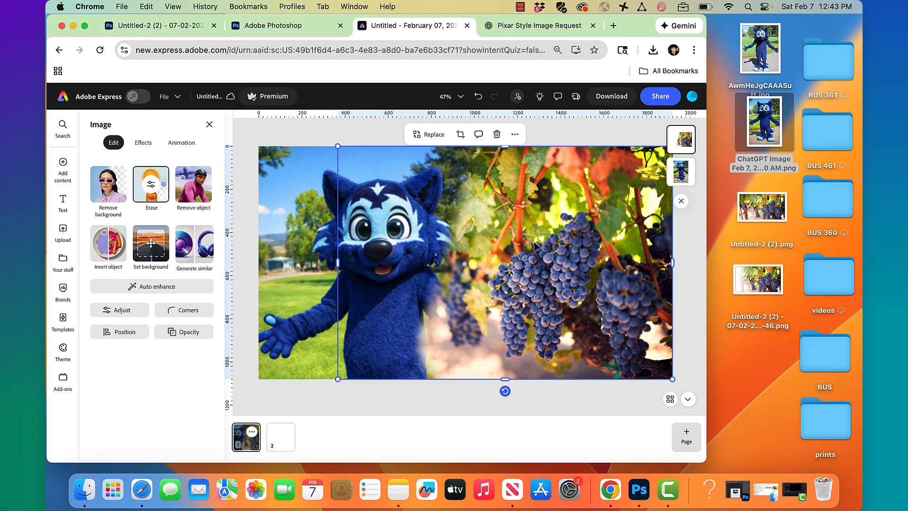
click(280, 436)
key(super+v)
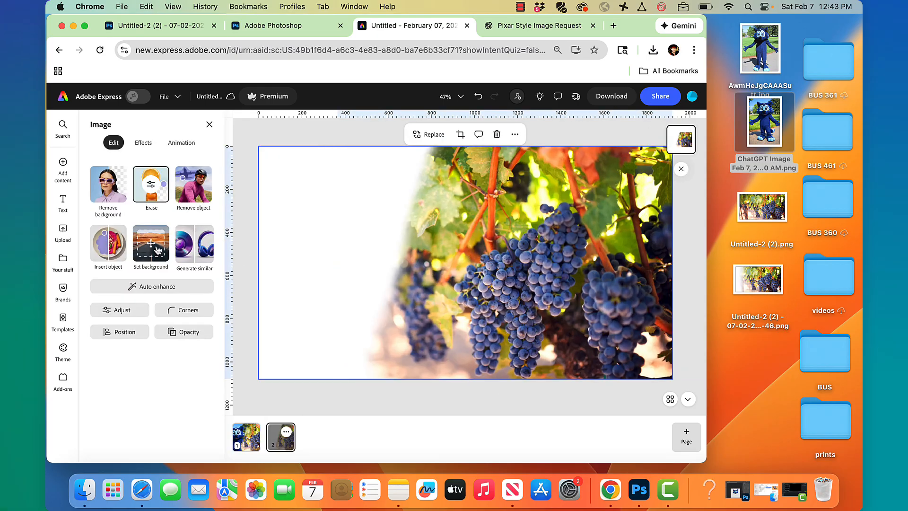
Reset the erasure on the copied vineyard photo on page 2 and deselect it.
click(158, 182)
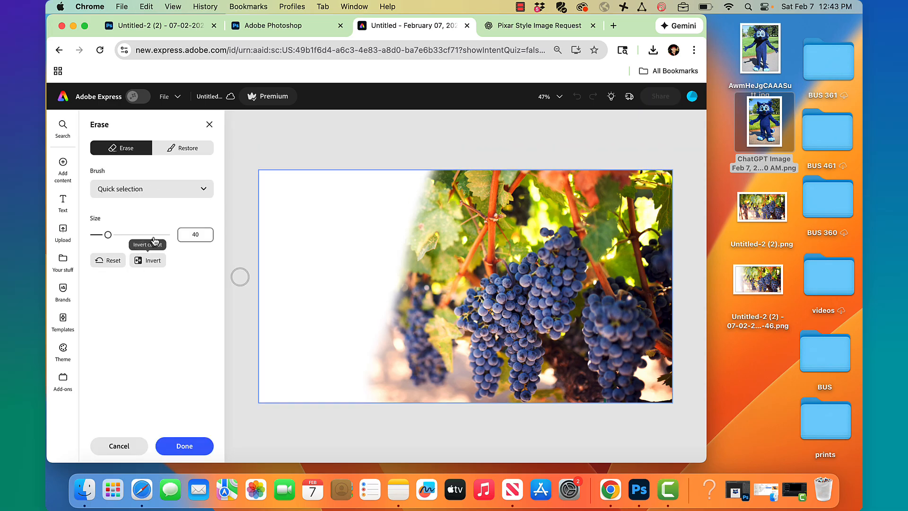
click(112, 260)
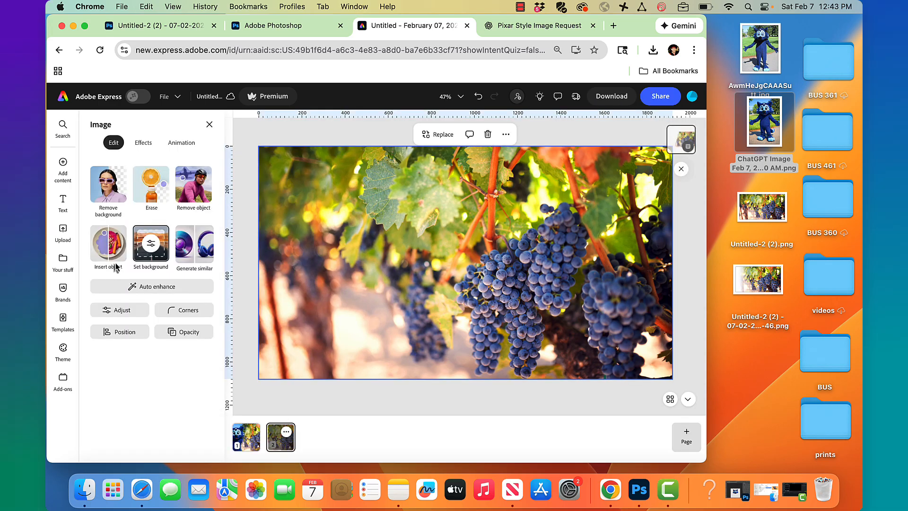
click(369, 431)
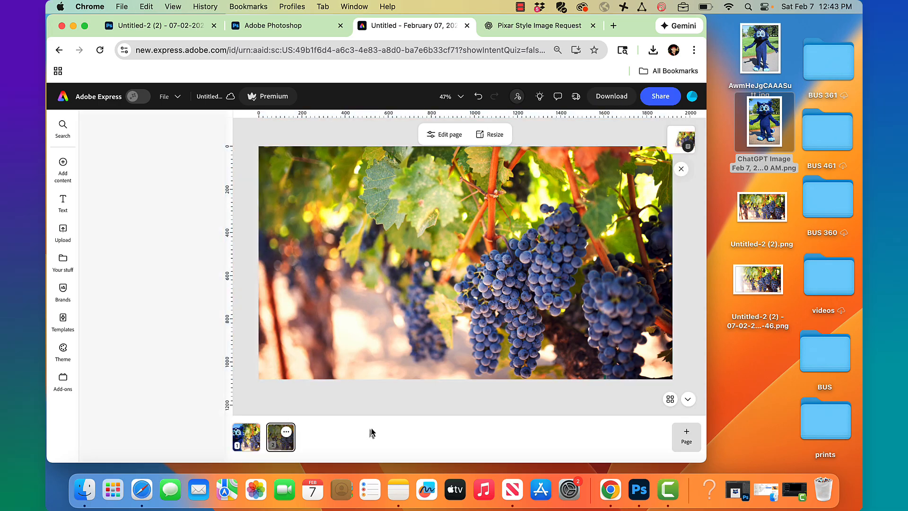
Download the selected page as a PNG at size 1 and place the file on the desktop, keeping both same-named files.
click(615, 98)
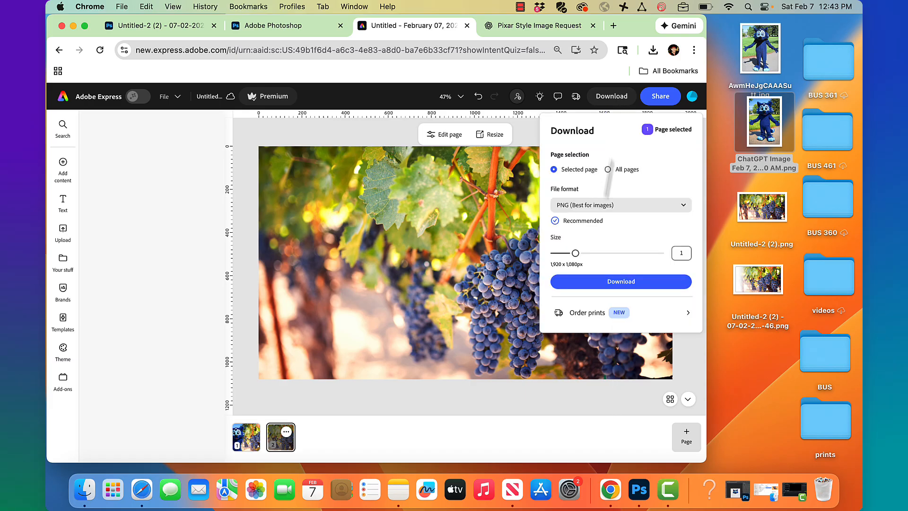
click(605, 282)
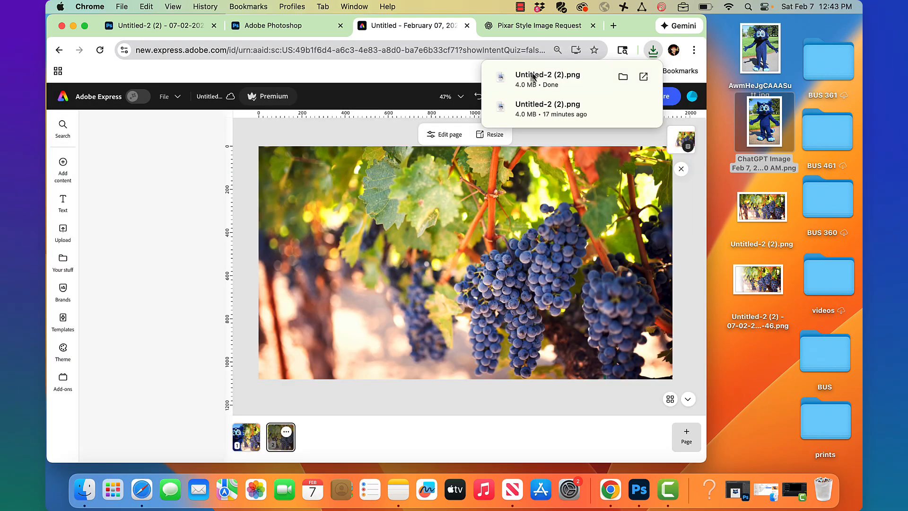
drag(532, 75, 761, 360)
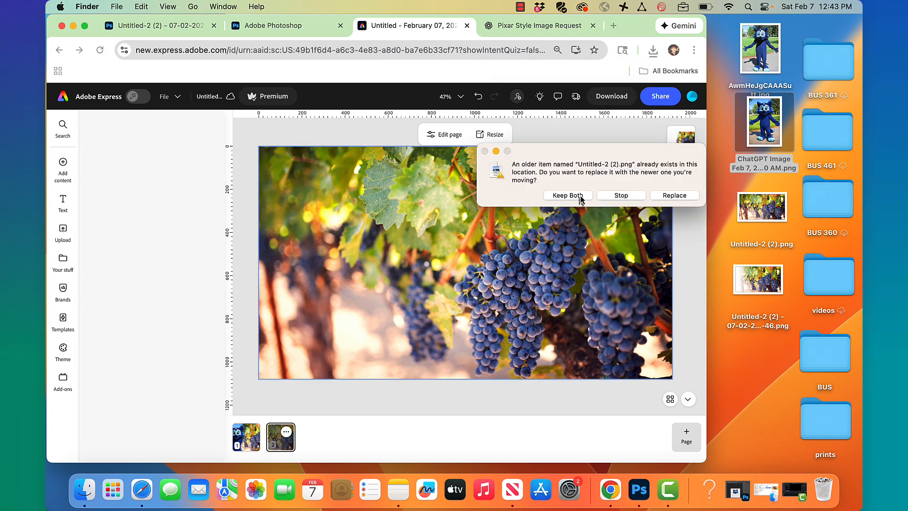
click(581, 198)
Switch to Photoshop on the web and open "Untitled-2 (2) copy.png" from the desktop.
click(302, 28)
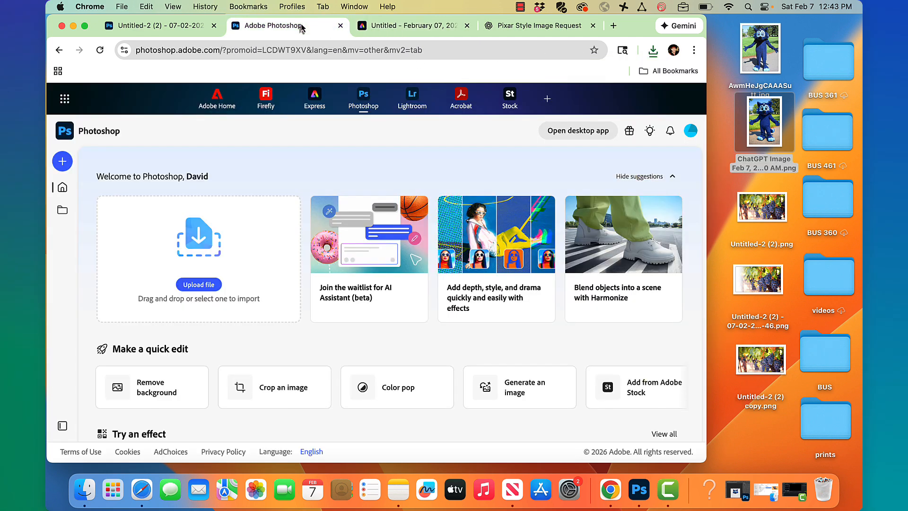
drag(760, 364, 245, 247)
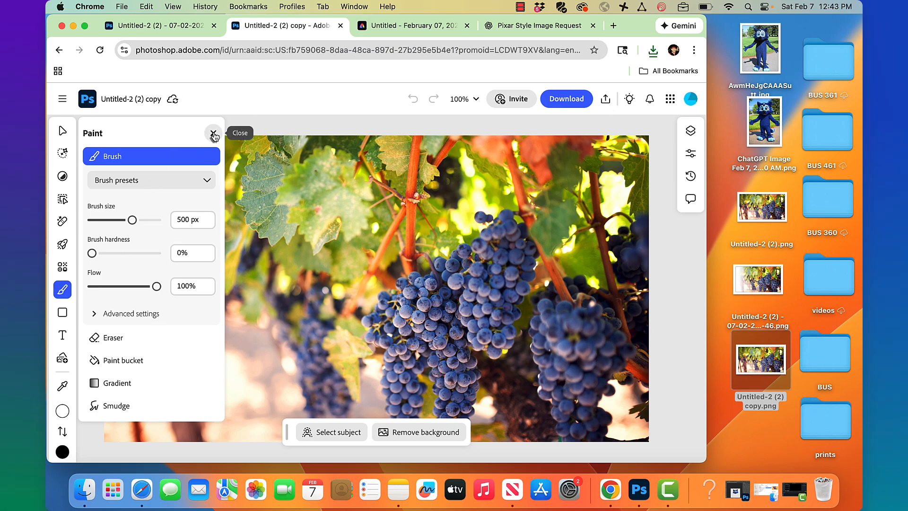
Add a layer mask to the vineyard photo layer.
click(691, 137)
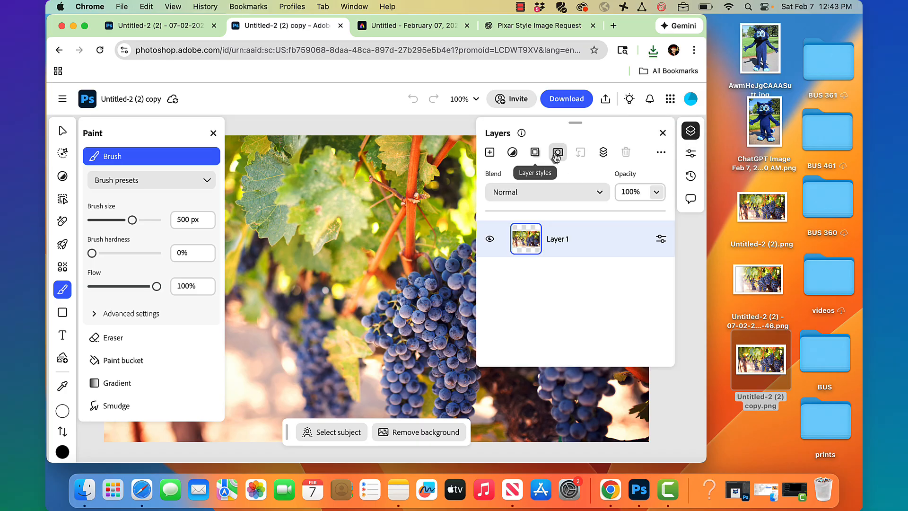
click(557, 154)
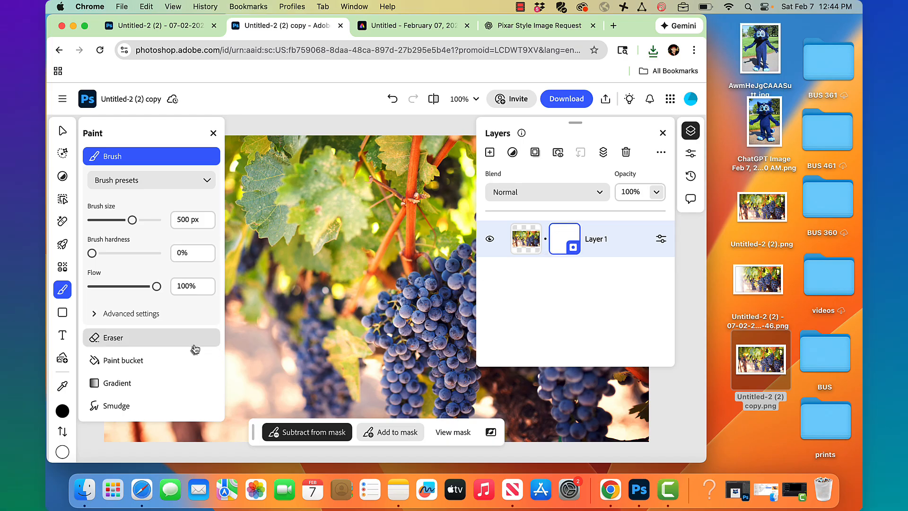
Try to fade the photo's left side with a black-to-transparent style gradient on the layer mask, and undo it.
click(167, 385)
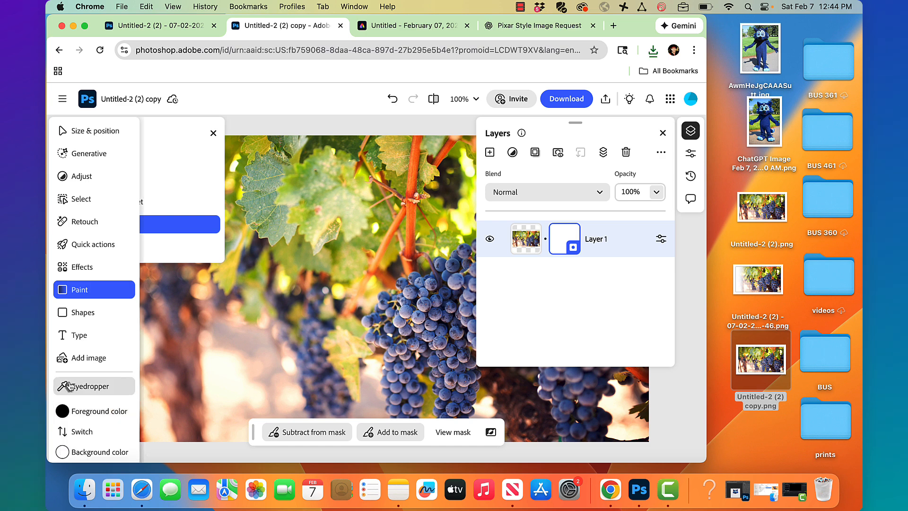
drag(156, 316, 241, 317)
drag(92, 307, 403, 302)
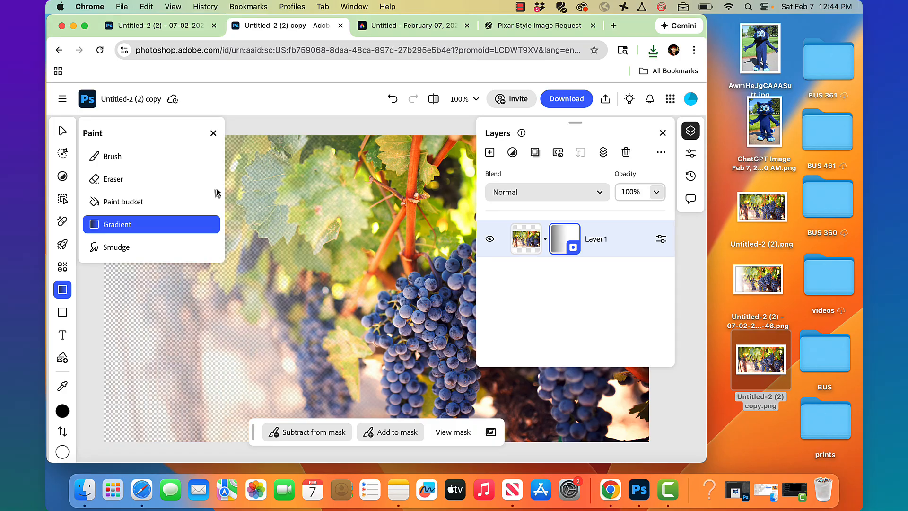
key(super+z)
Paint black down the photo's left side on the layer mask with a 1186 px brush at 0% hardness to fade it out.
click(184, 158)
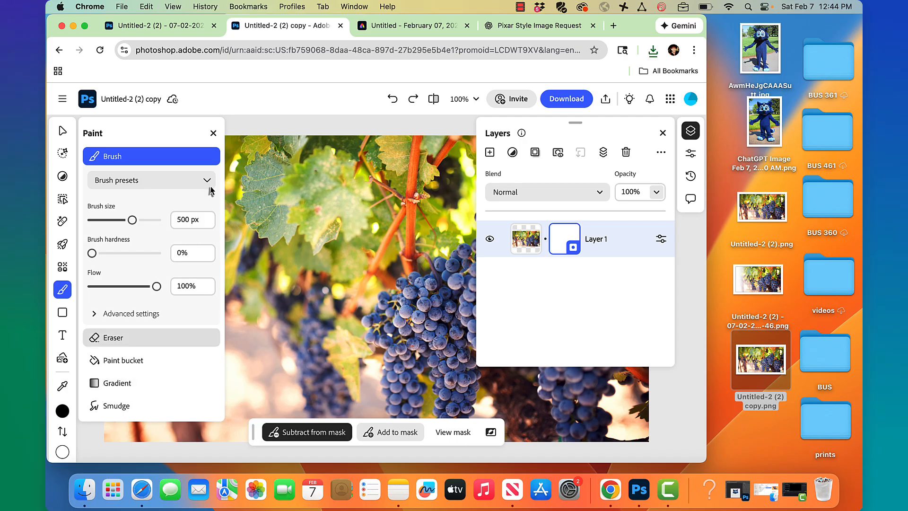
scroll(274, 152, left, 6)
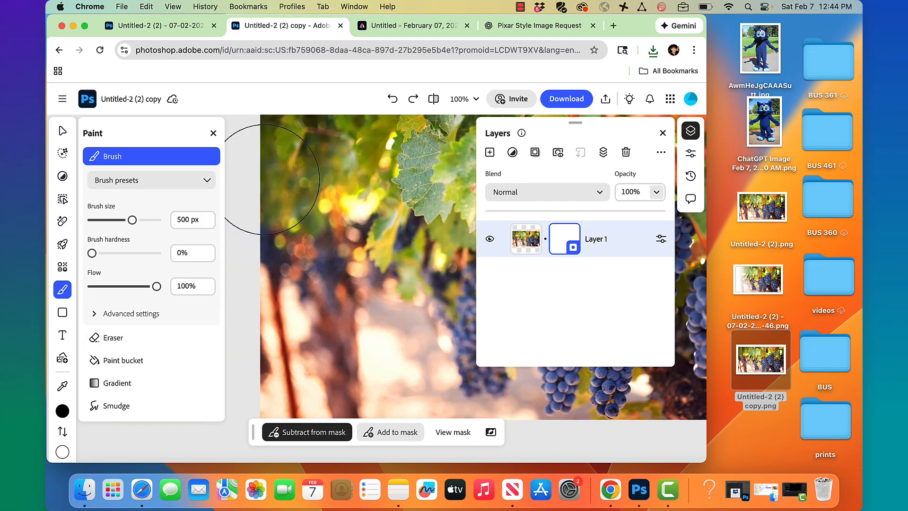
mouse_move(118, 208)
drag(136, 225, 155, 225)
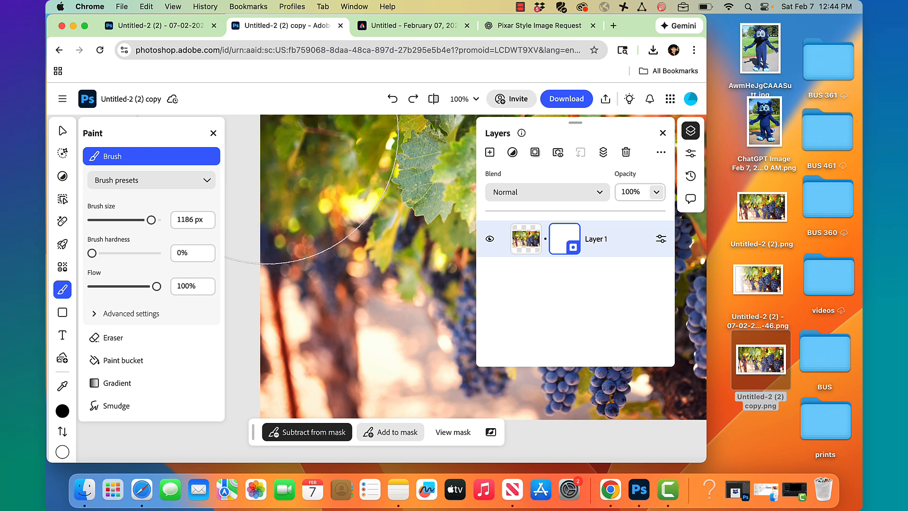
key(super+minus)
mouse_move(267, 133)
mouse_down()
mouse_move(318, 198)
mouse_move(302, 193)
mouse_move(312, 361)
mouse_up()
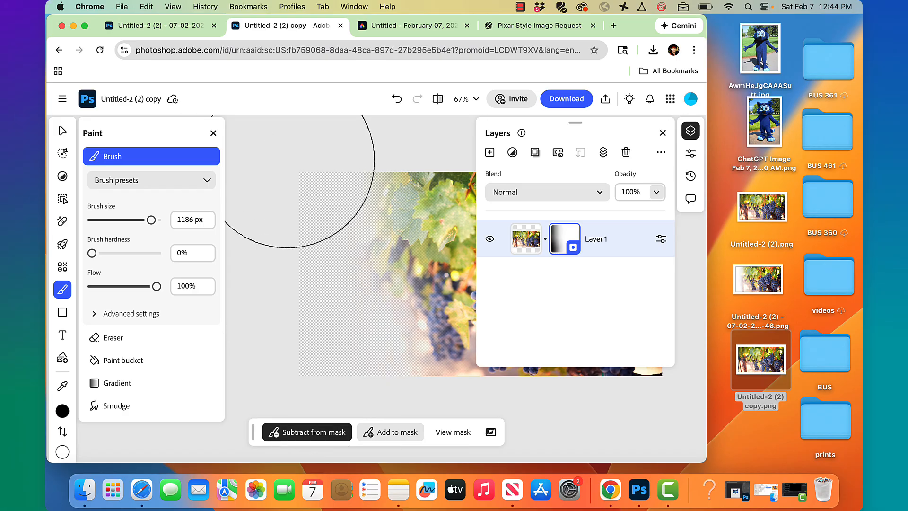
mouse_move(297, 174)
mouse_down()
mouse_move(310, 285)
mouse_move(310, 152)
mouse_move(257, 371)
mouse_up()
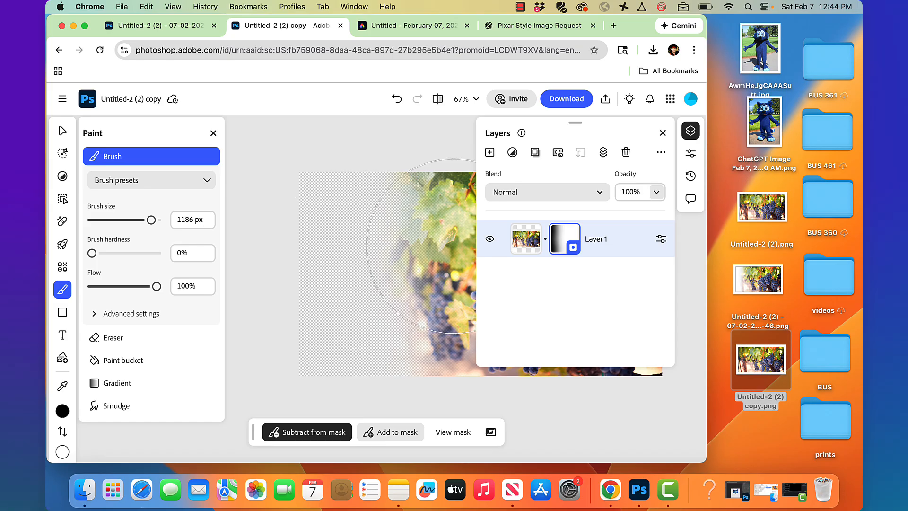
scroll(375, 278, up, 1)
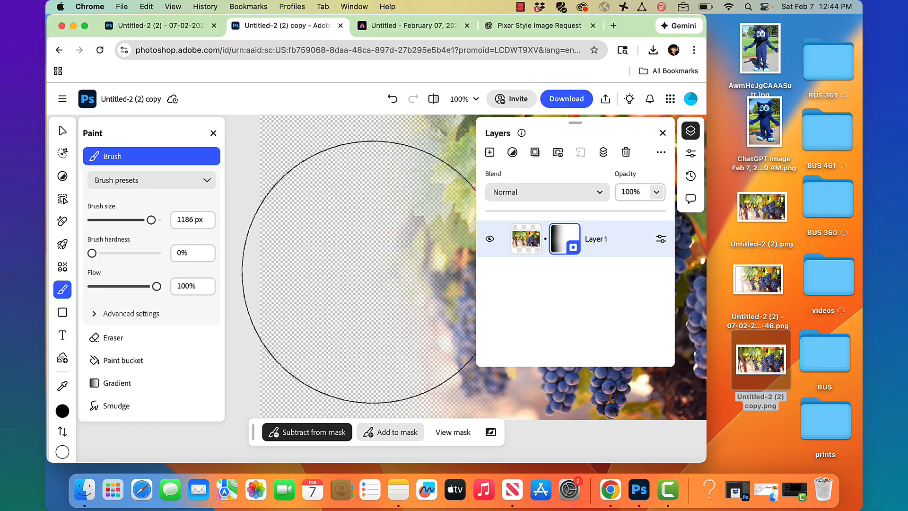
scroll(373, 272, up, 3)
scroll(373, 272, down, 4)
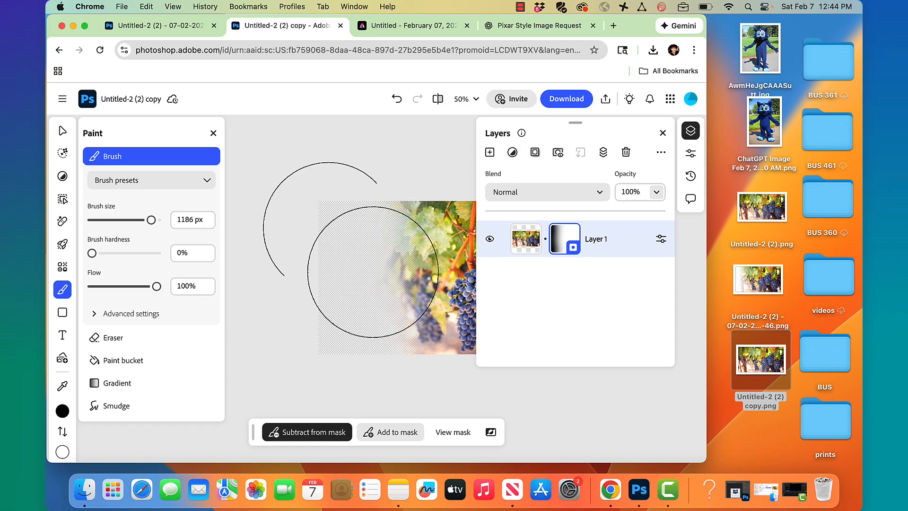
Download the faded photo to the desktop as the PNG "Untitled-2 (2) copy2.png" without replacing the existing file, and place its icon below the original.
click(573, 107)
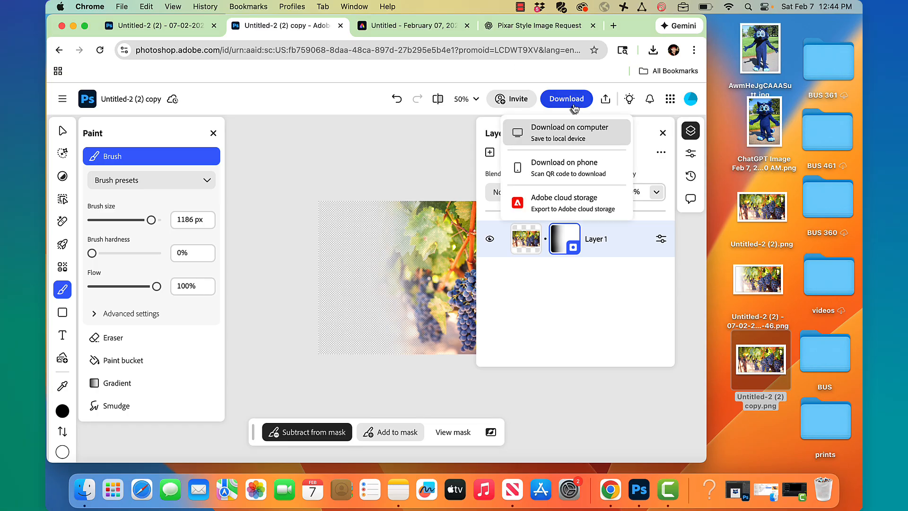
click(562, 132)
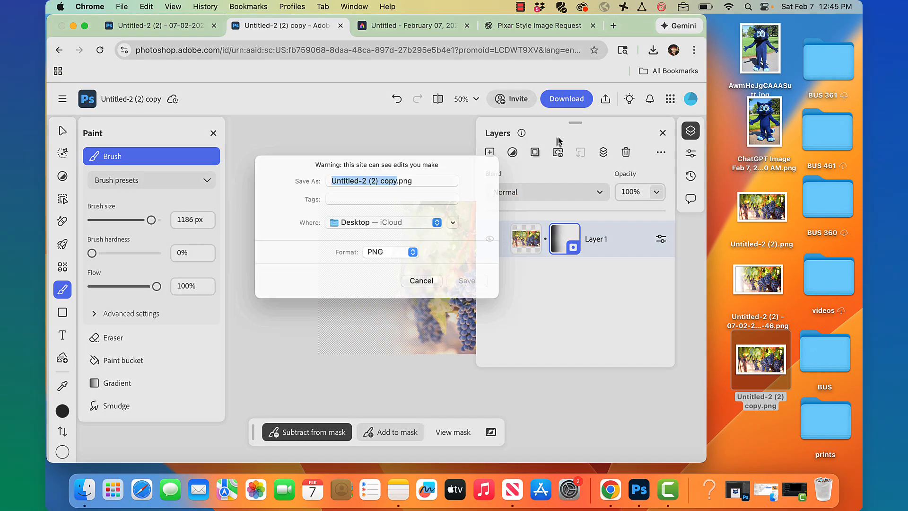
click(467, 292)
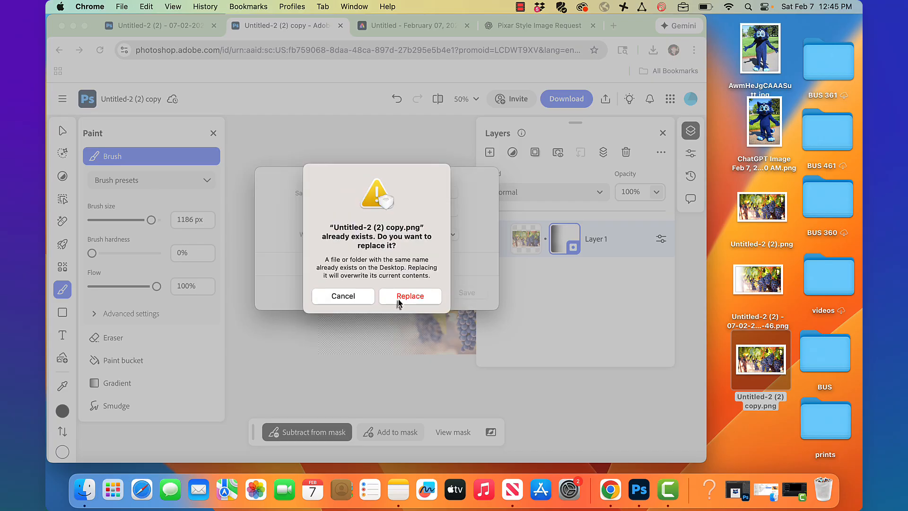
click(348, 301)
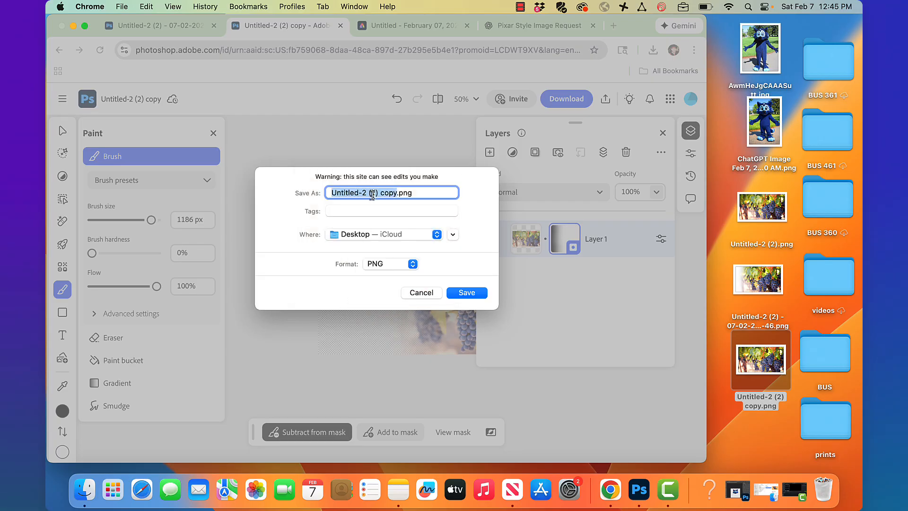
click(395, 193)
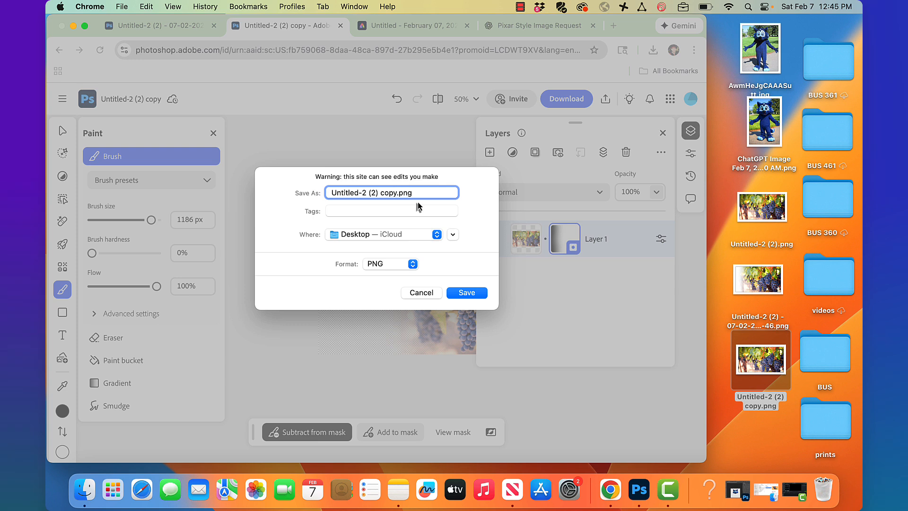
click(466, 291)
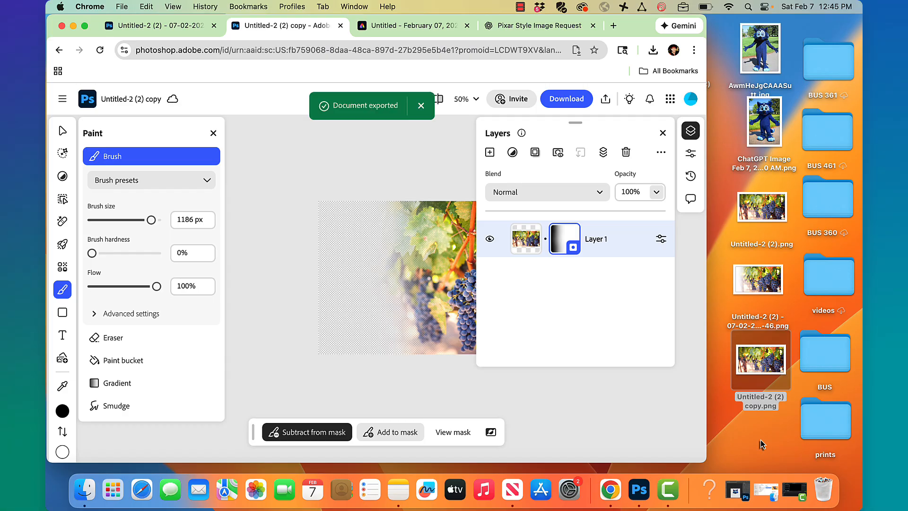
drag(712, 55, 795, 436)
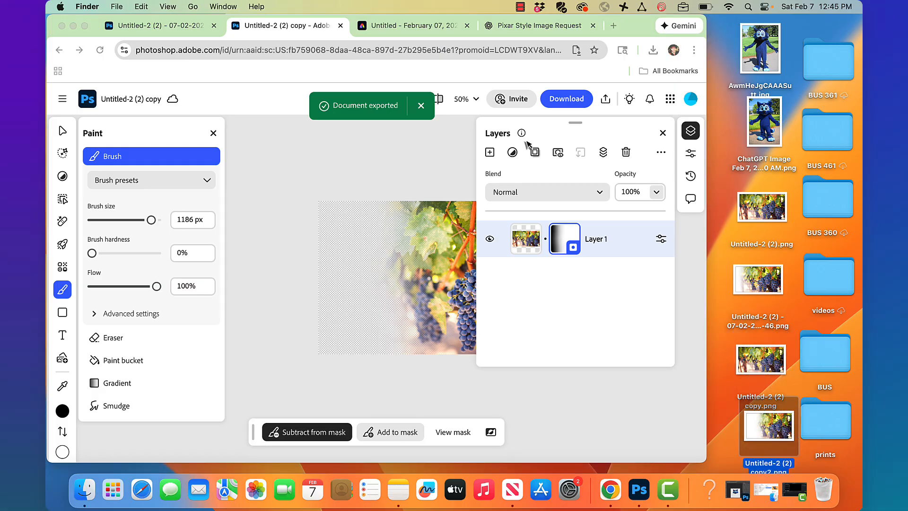
Switch to Adobe Express, delete the vineyard photo on page 2 and insert "Untitled-2 (2) copy2.png" from the desktop, aligned to the page.
click(403, 30)
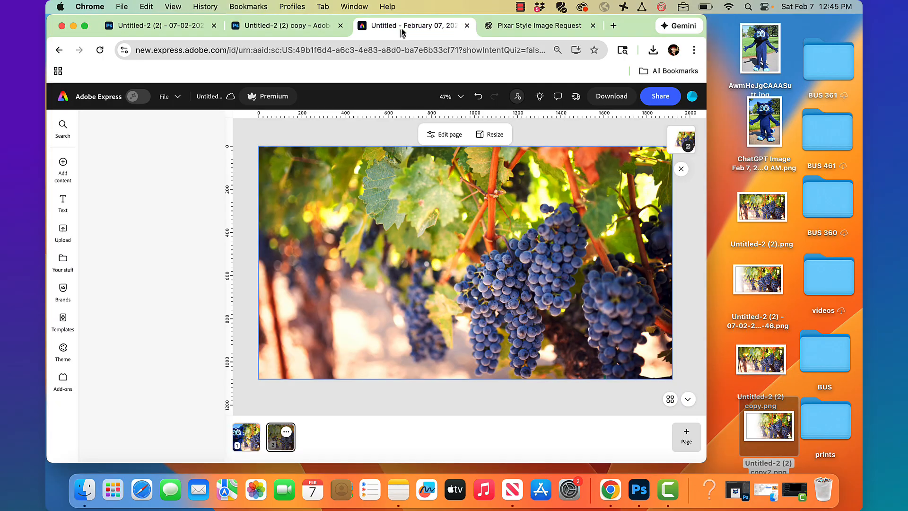
click(581, 295)
key(Delete)
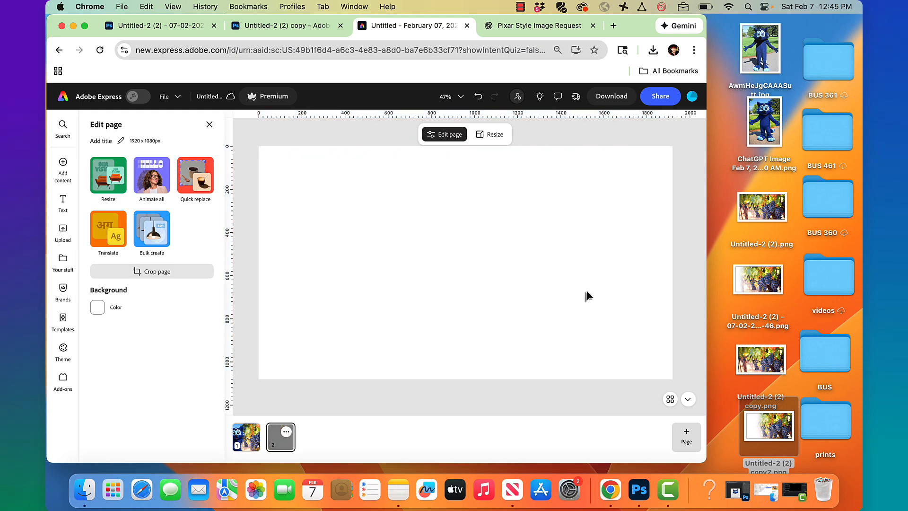
drag(762, 416, 500, 253)
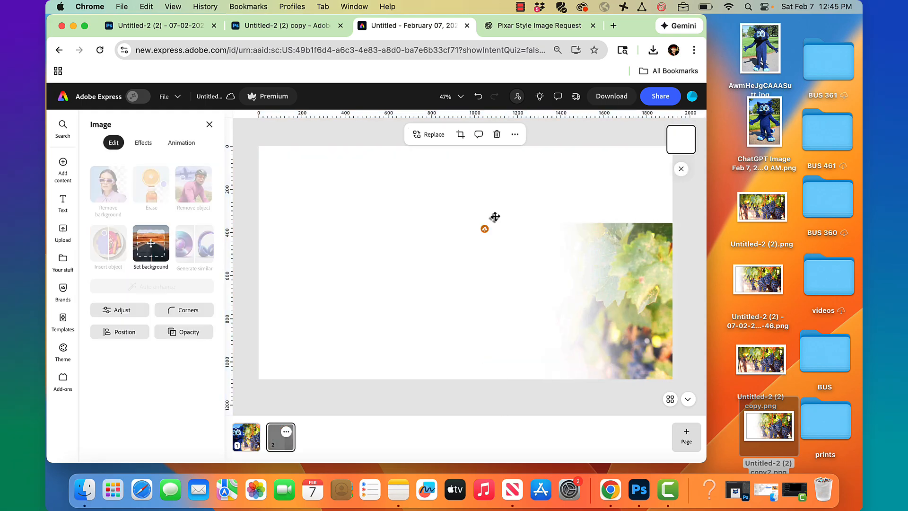
drag(435, 171, 384, 201)
drag(356, 207, 325, 208)
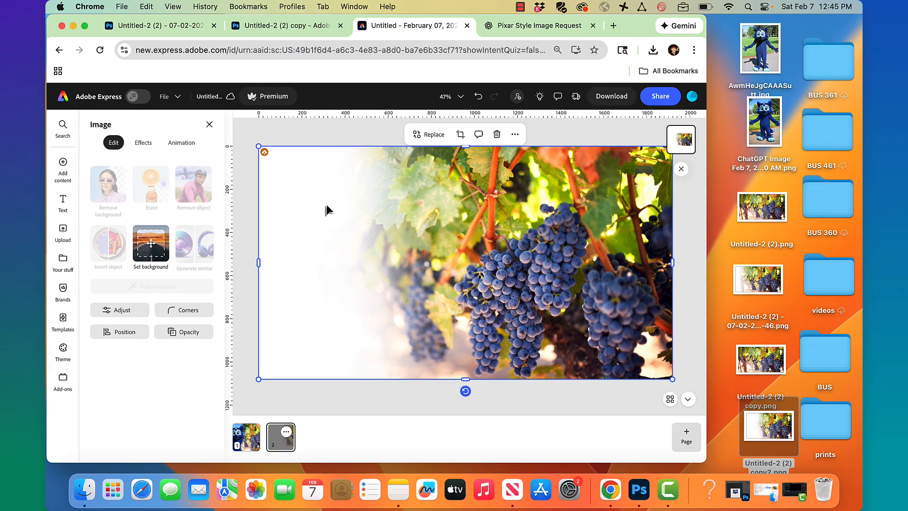
Set page 2's background color to none so it is transparent.
click(356, 137)
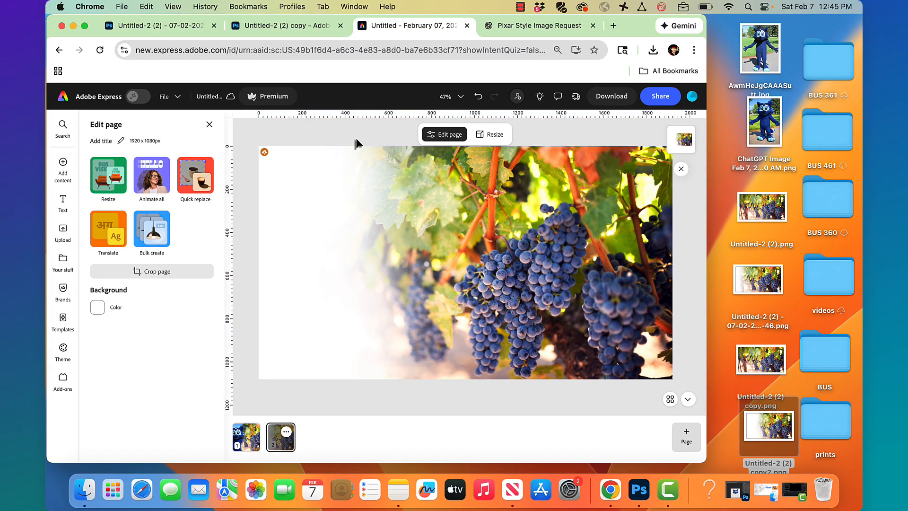
click(97, 307)
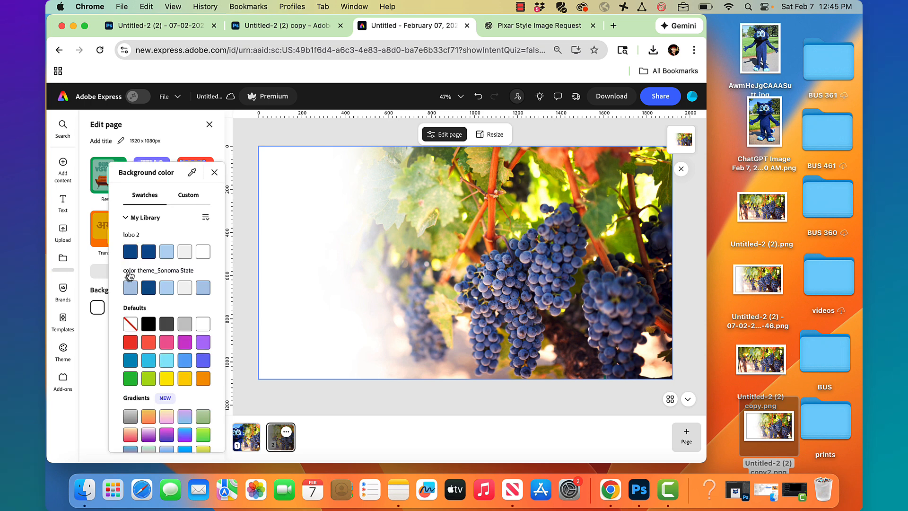
click(130, 329)
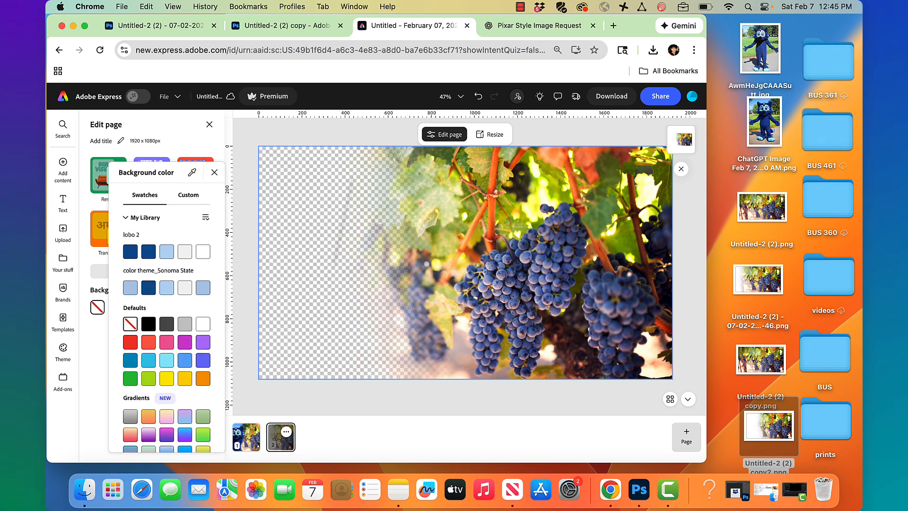
click(261, 138)
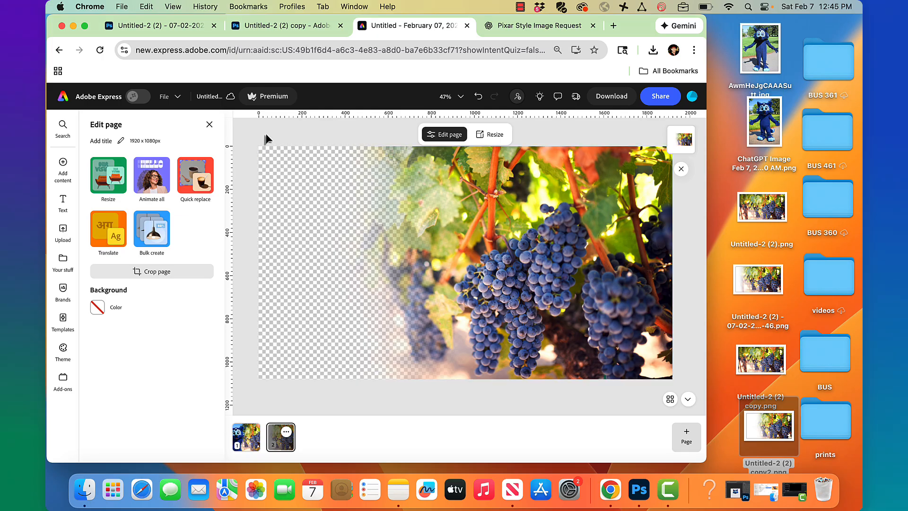
Copy the mascot image from page 1 onto page 2 and send it behind the faded vineyard photo.
click(253, 440)
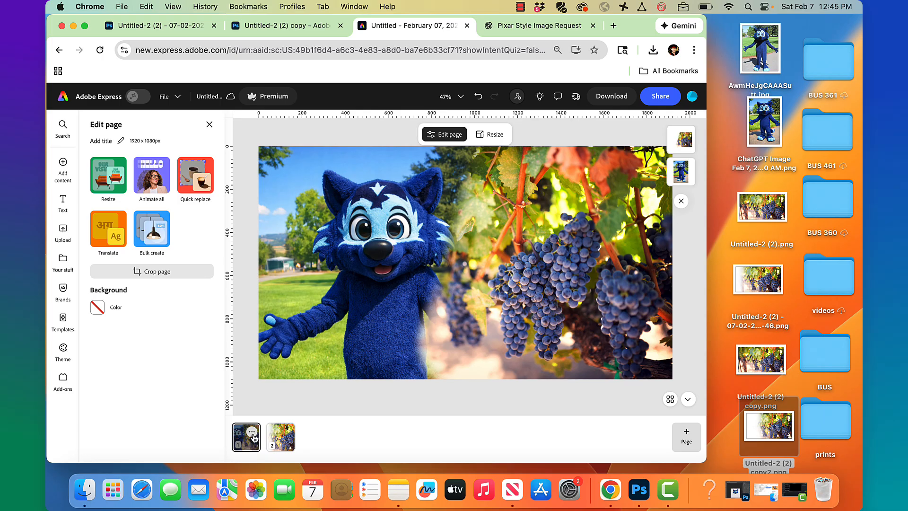
click(338, 278)
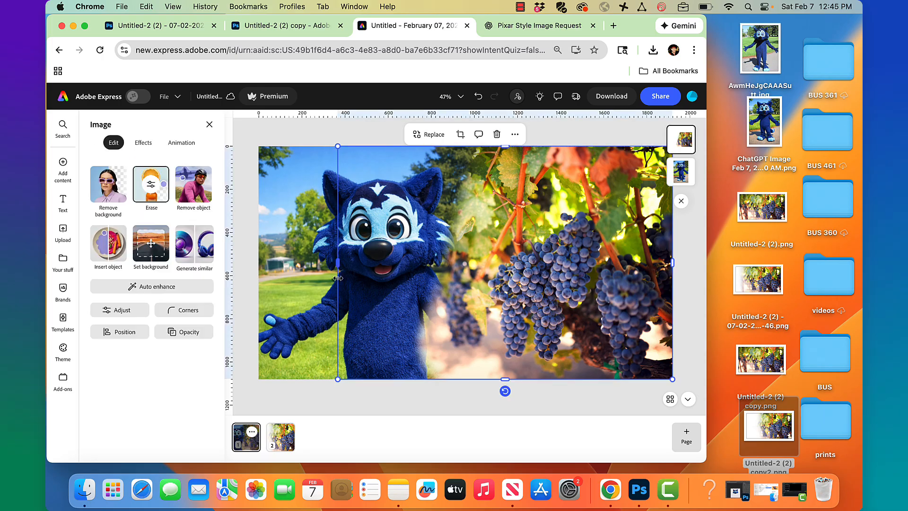
click(681, 172)
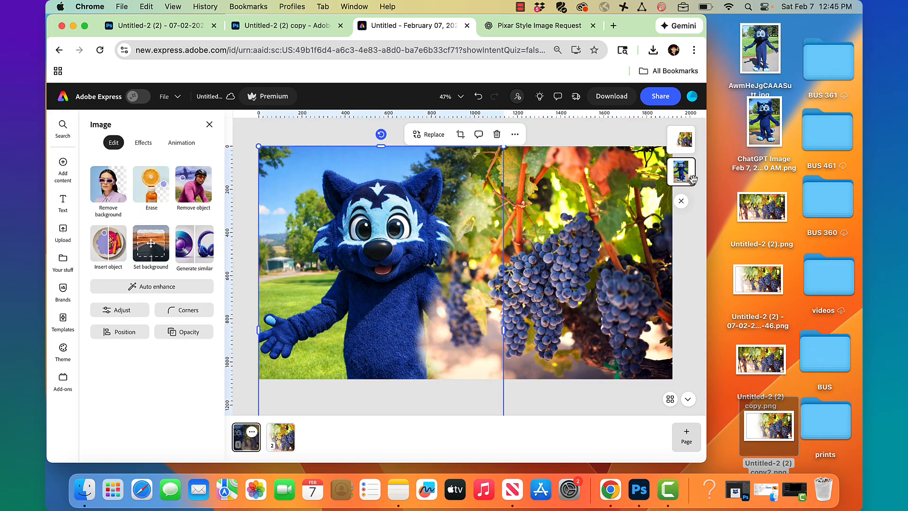
click(283, 445)
key(cmd+v)
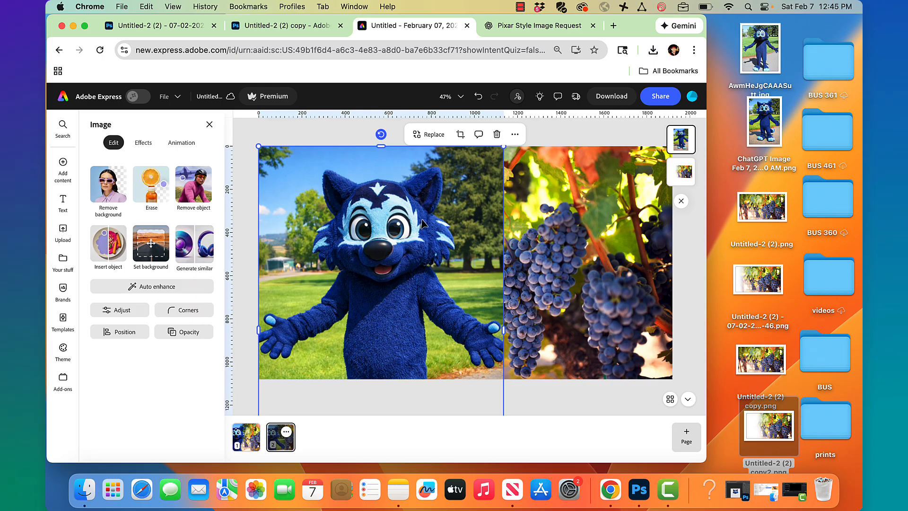
key(cmd+bracketleft)
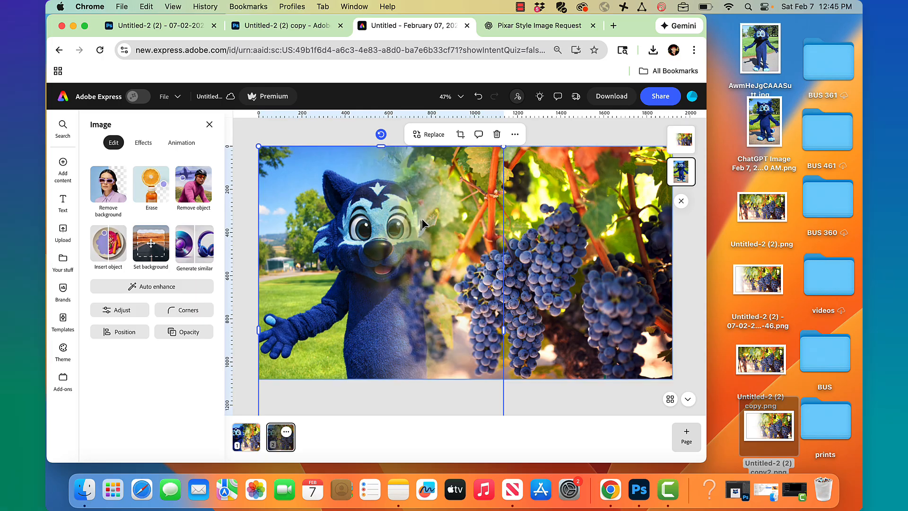
Move the faded vineyard photo about 200 px to the right over the mascot and deselect it.
click(594, 204)
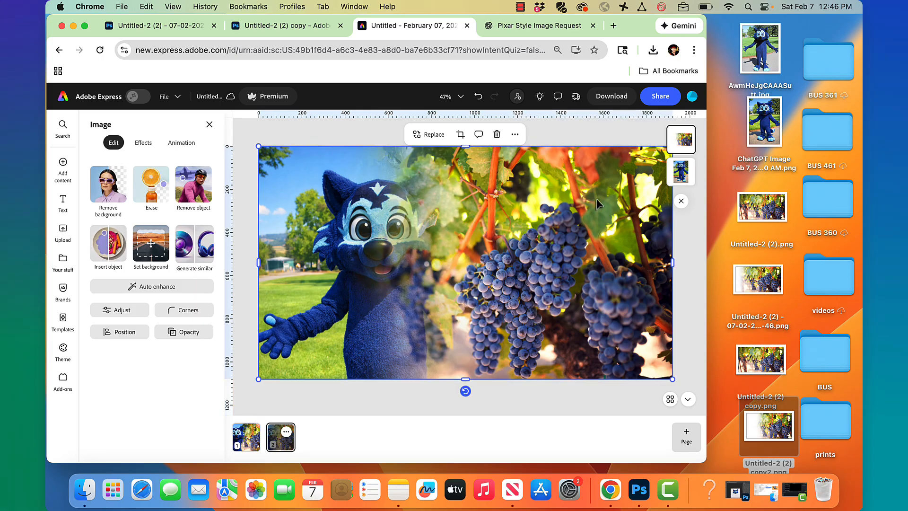
drag(548, 210, 594, 211)
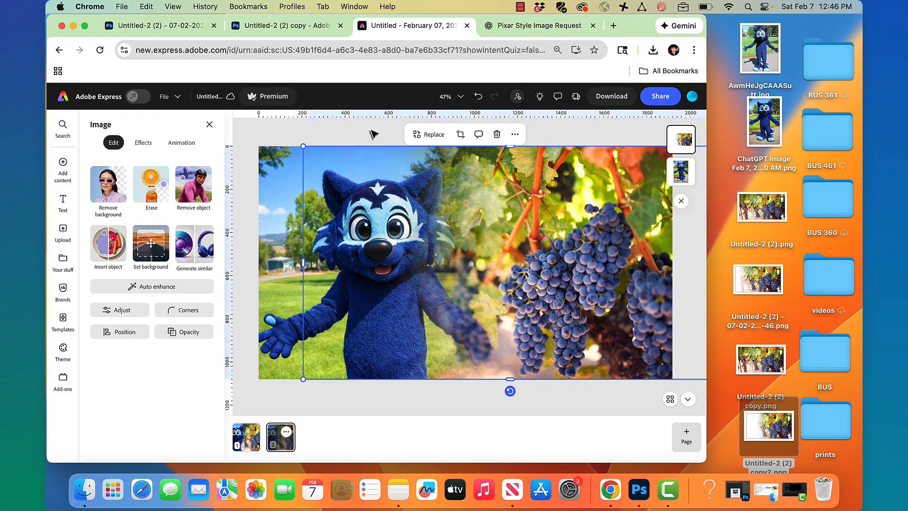
click(354, 127)
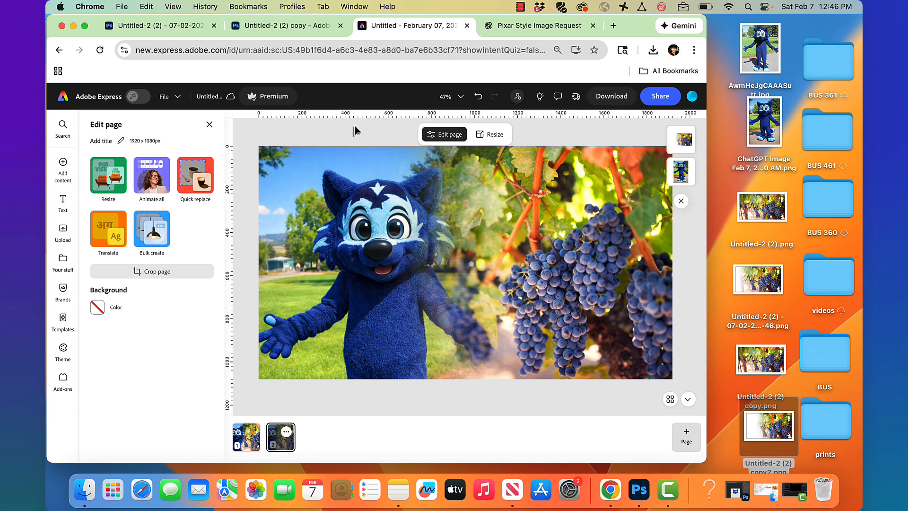
Look at the vineyard photo's opacity and blend options, leaving them as they are.
click(375, 217)
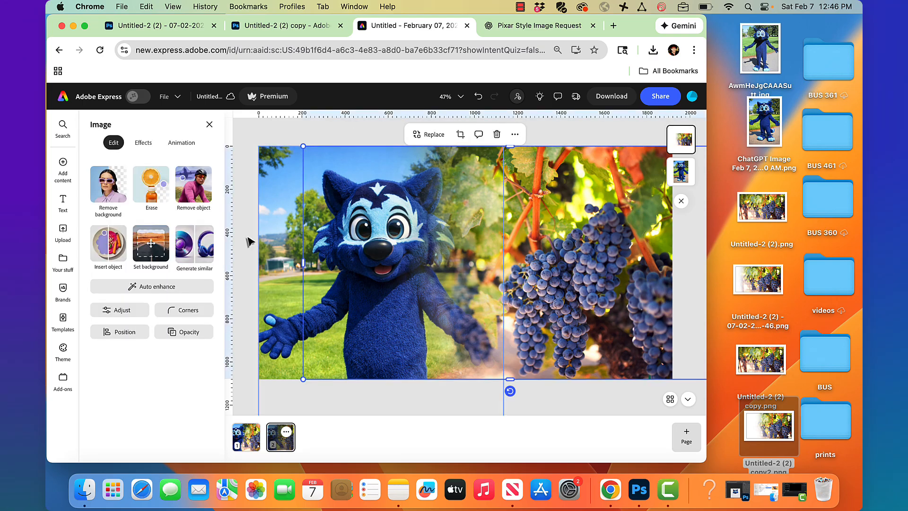
click(186, 332)
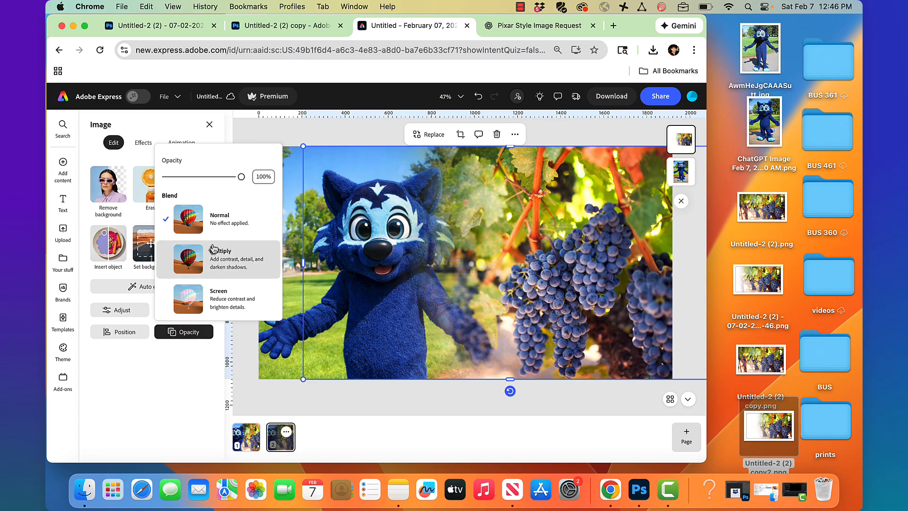
click(252, 134)
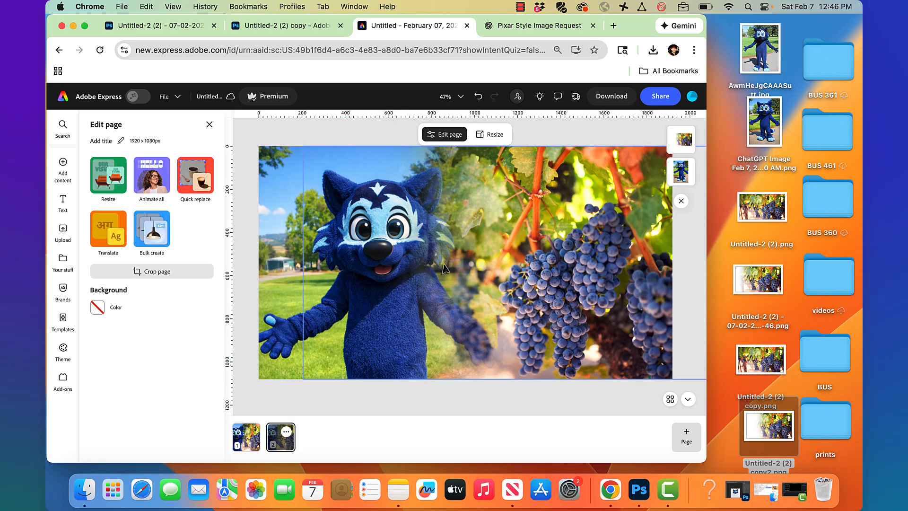